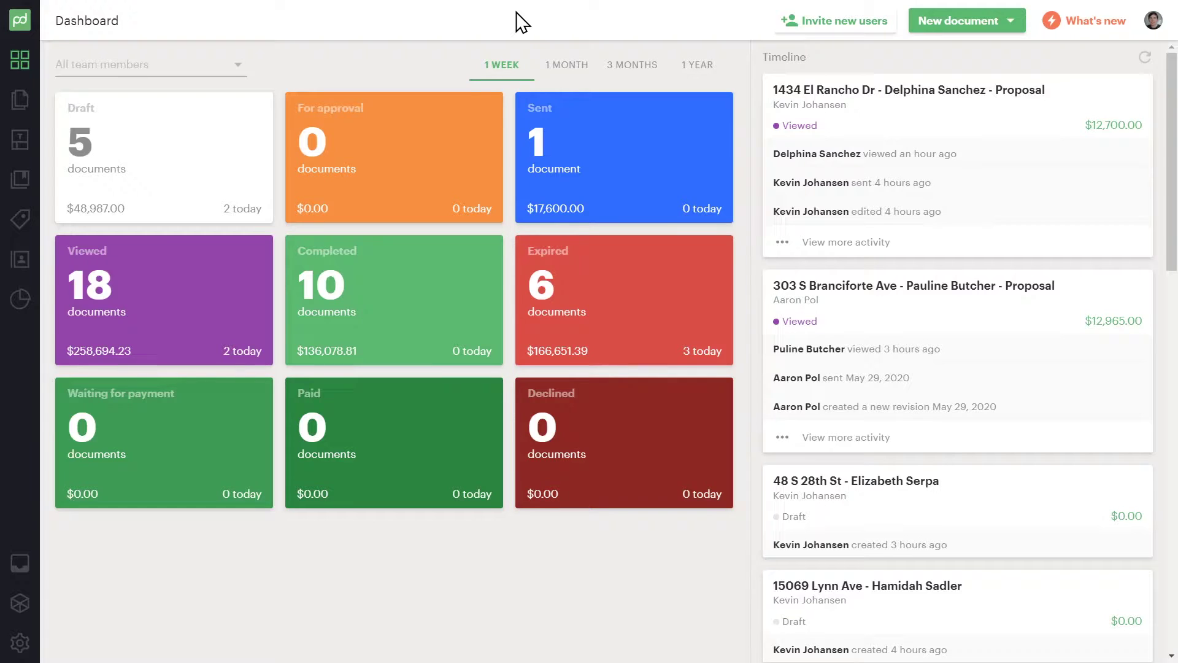
Show one-month totals on the dashboard, then open and close the team-member filter without filtering
{"action": "left_click", "coordinate": [565, 73]}
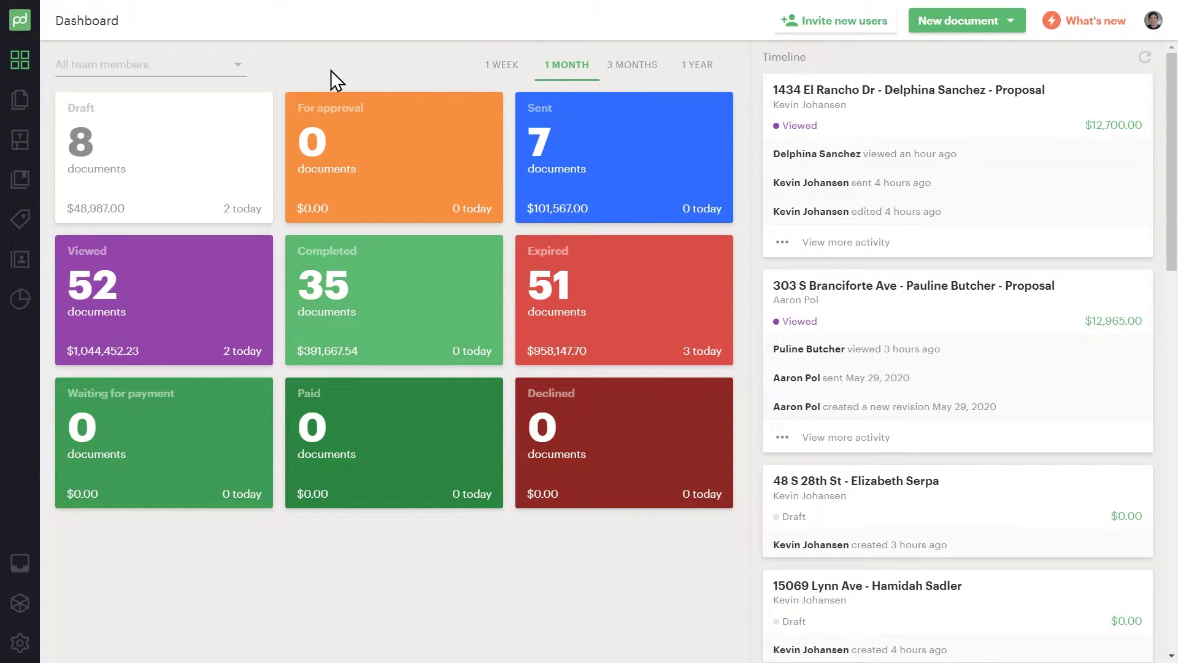
{"action": "left_click", "coordinate": [239, 68]}
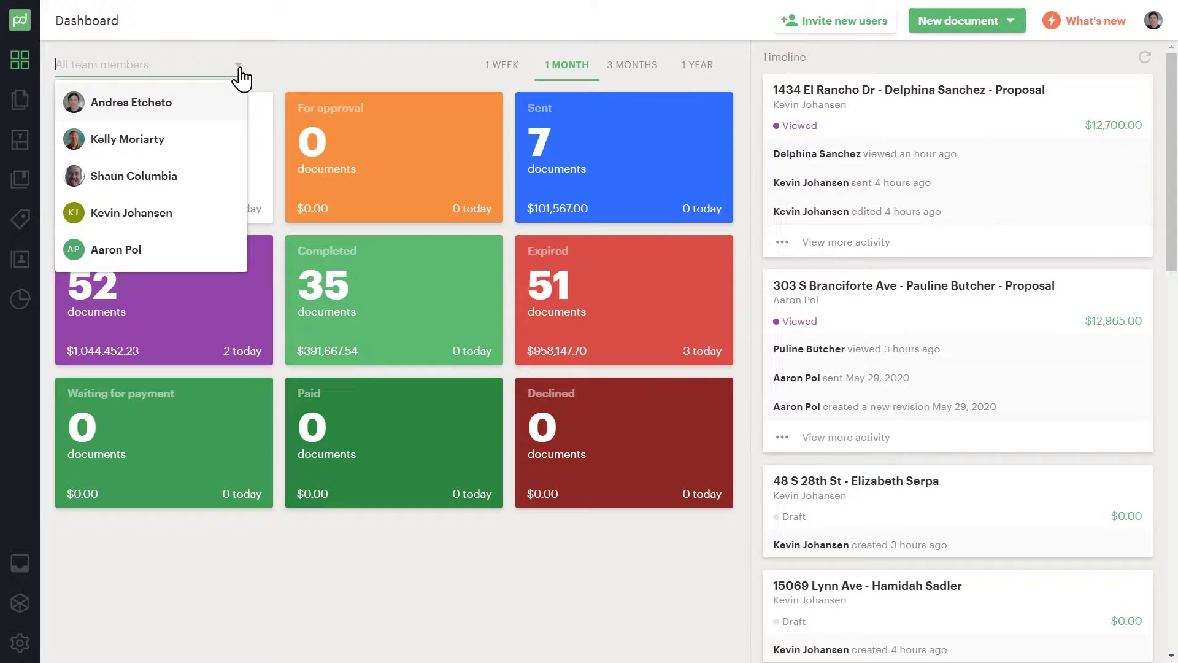
{"action": "left_click", "coordinate": [266, 67]}
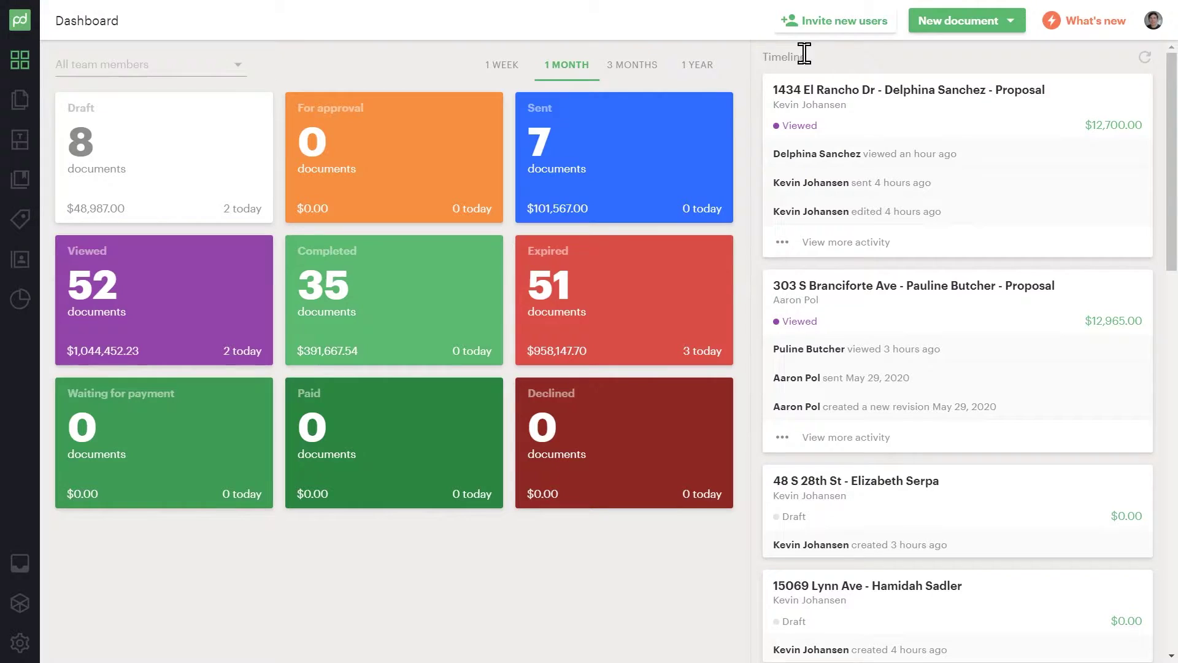
Start a document from the 001 - ReRoof Proposal template with the searched contact as Client
{"action": "left_click", "coordinate": [1009, 25]}
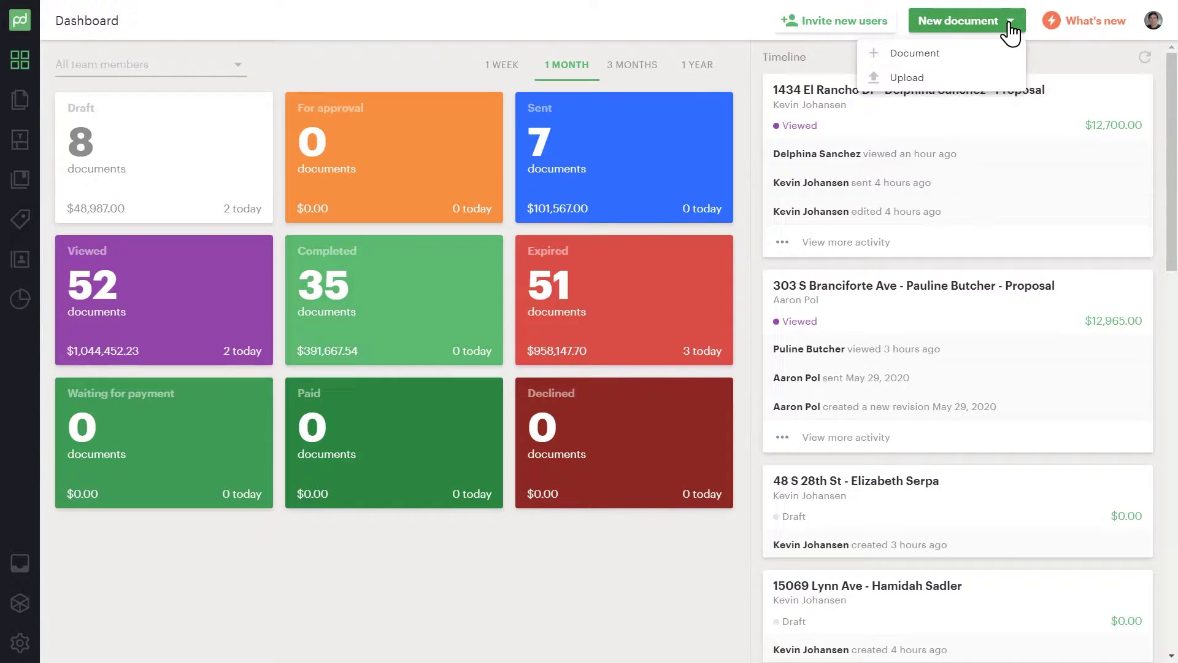
{"action": "left_click", "coordinate": [973, 56]}
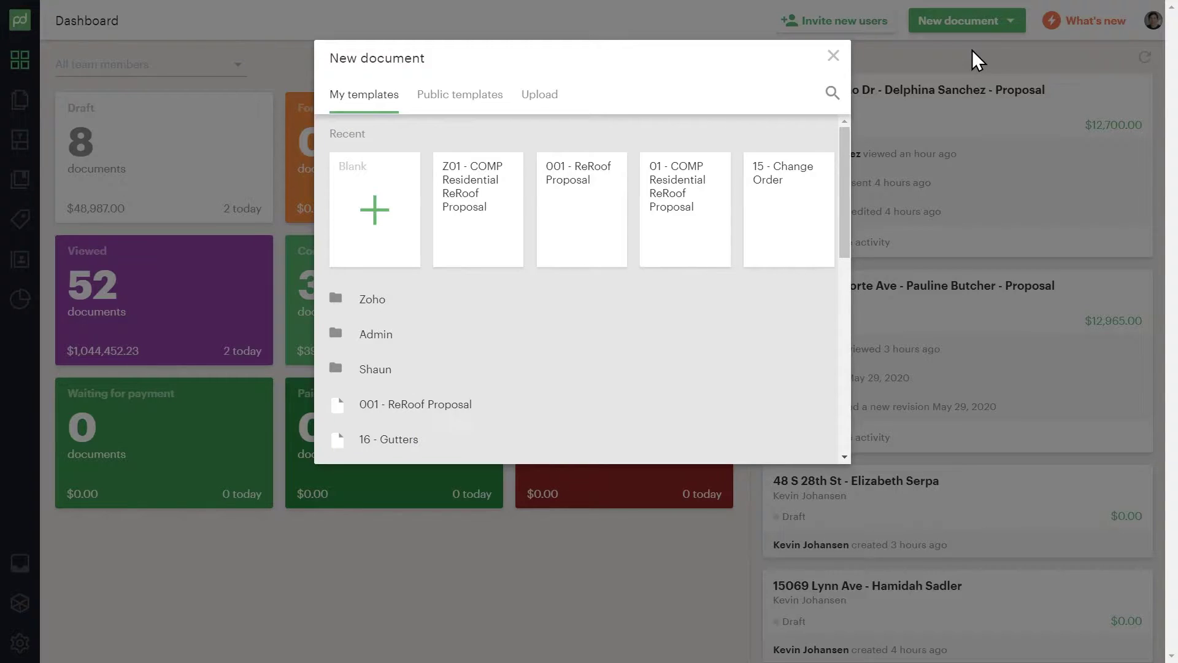
{"action": "left_click", "coordinate": [602, 209]}
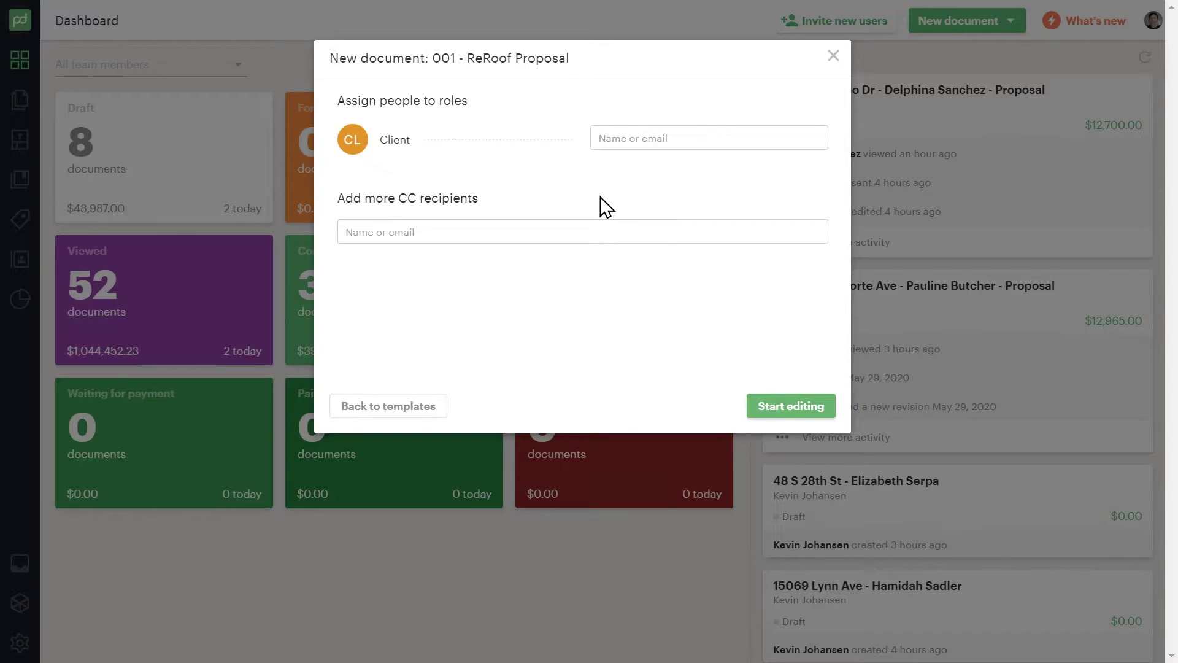
{"action": "left_click", "coordinate": [709, 145]}
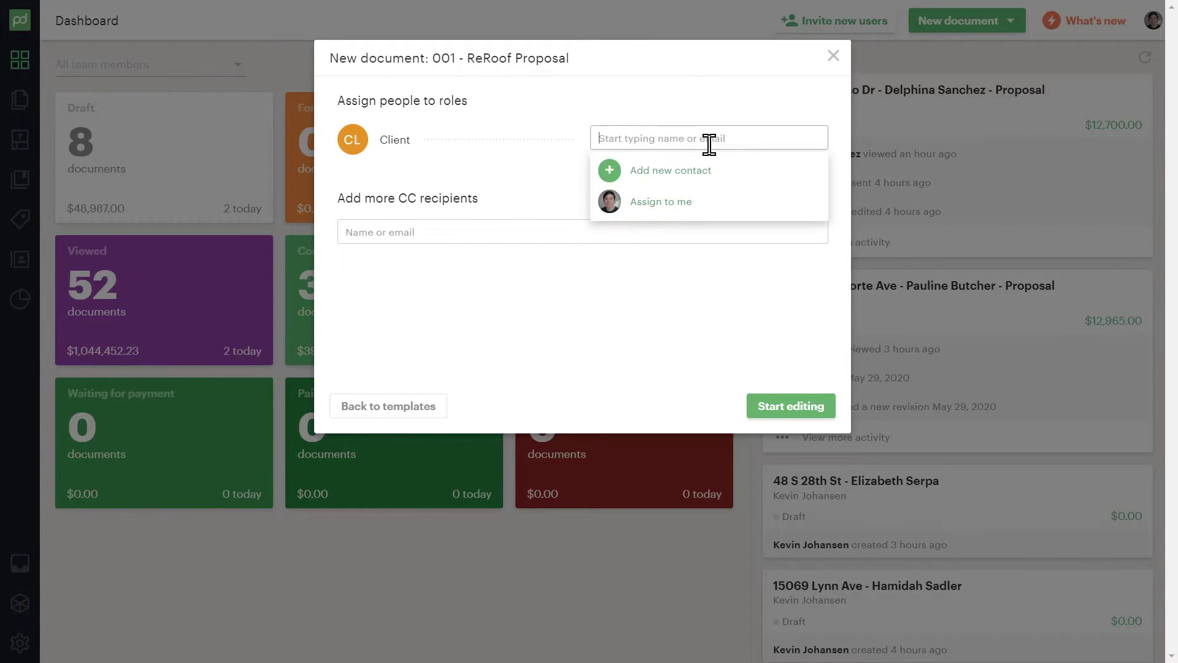
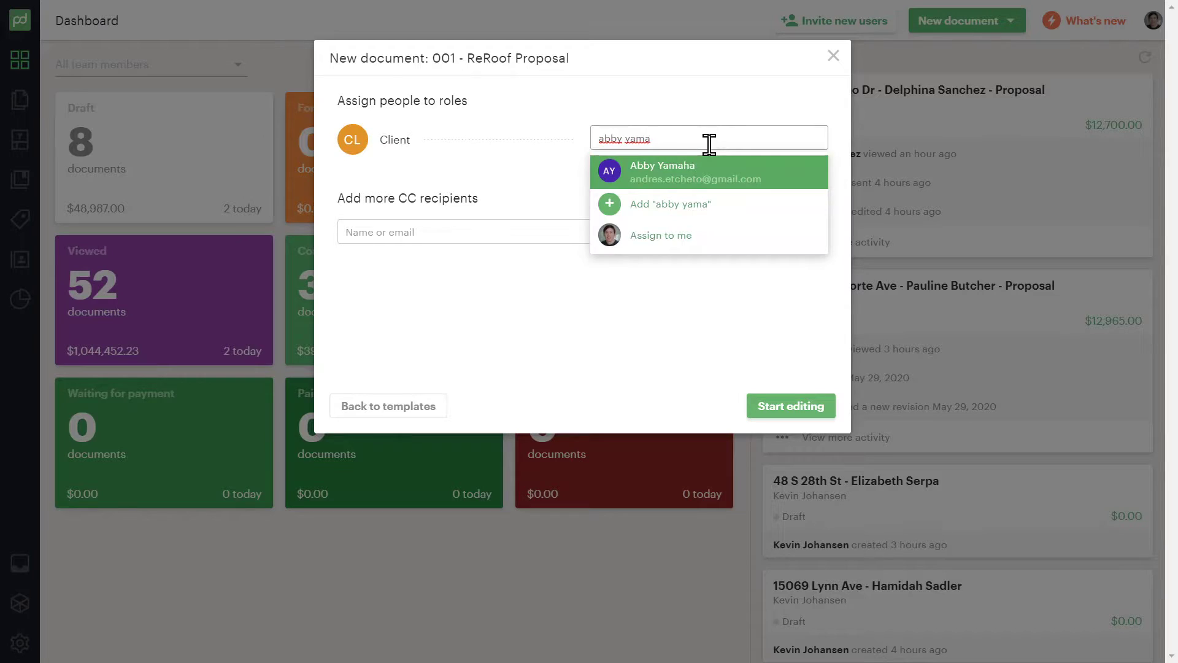
{"action": "left_click", "coordinate": [698, 170]}
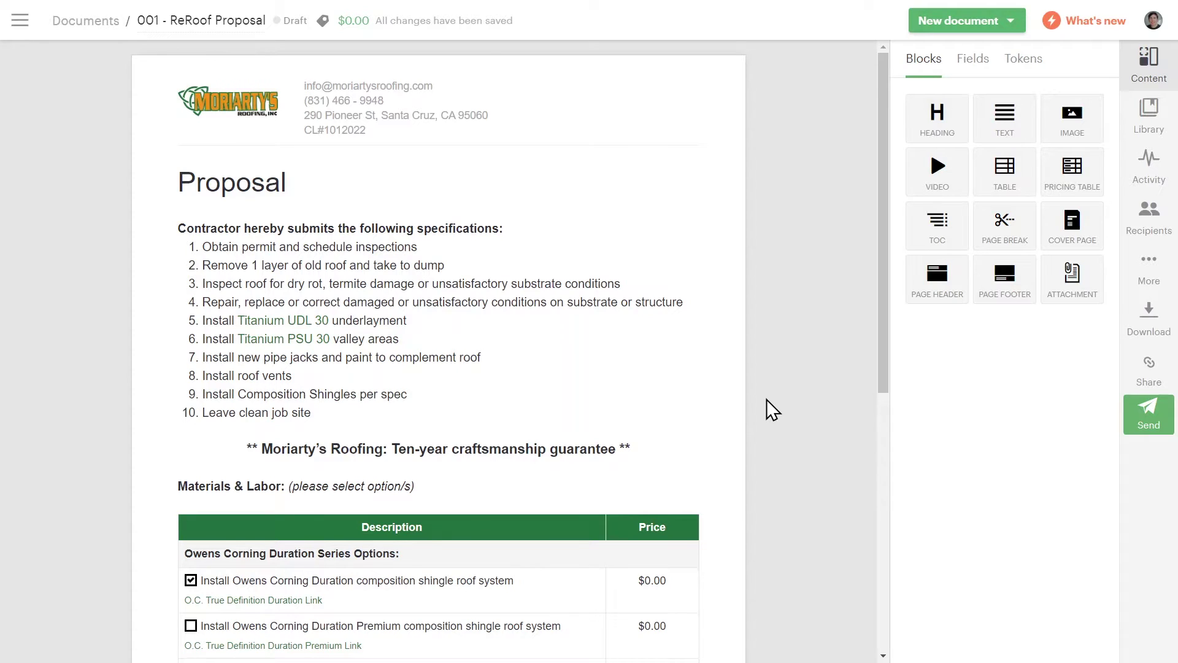
Price the three Owens Corning options at $10,000, $10,000 and $12,000, then begin sending
{"action": "scroll", "coordinate": [767, 399], "scroll_direction": "down", "scroll_amount": 5}
{"action": "left_click", "coordinate": [660, 279]}
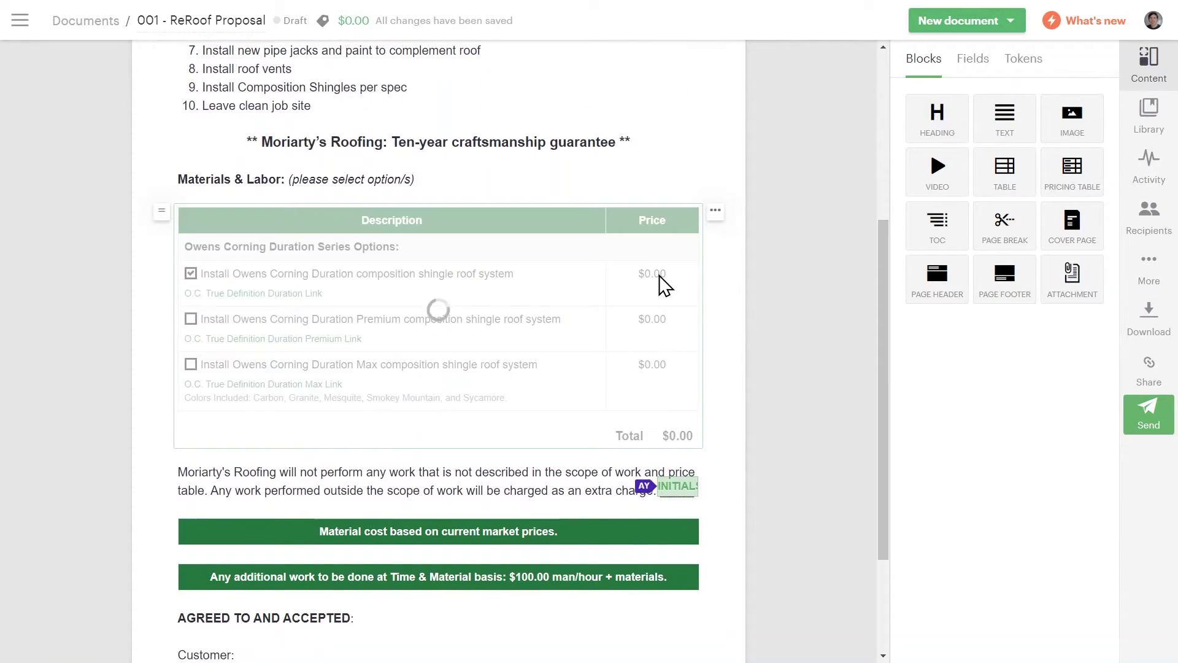
{"action": "left_click", "coordinate": [660, 280]}
{"action": "type", "text": "10000"}
{"action": "left_click", "coordinate": [660, 314]}
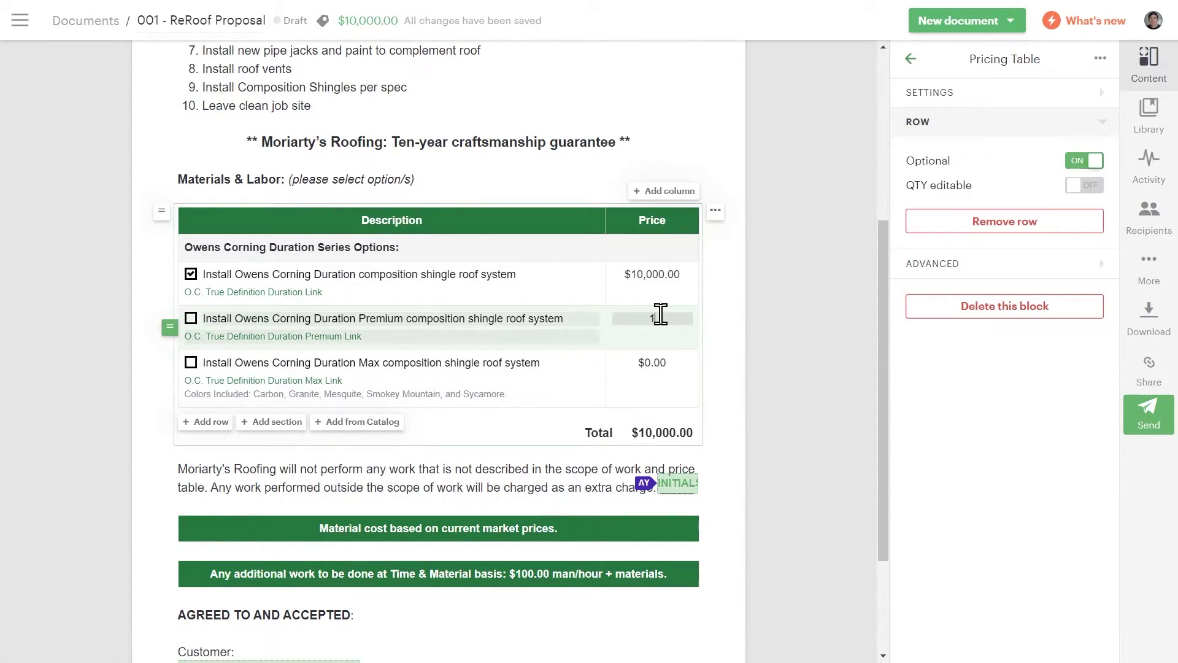
{"action": "type", "text": "10,000"}
{"action": "left_click", "coordinate": [655, 362]}
{"action": "type", "text": "12000"}
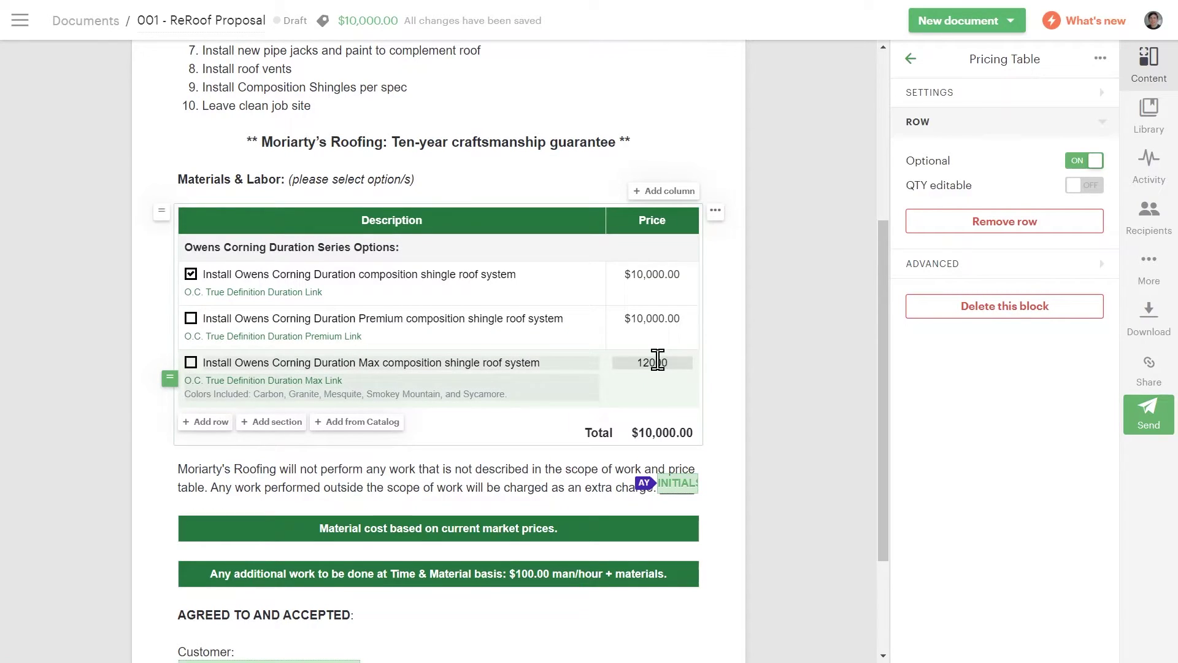
{"action": "left_click", "coordinate": [764, 365]}
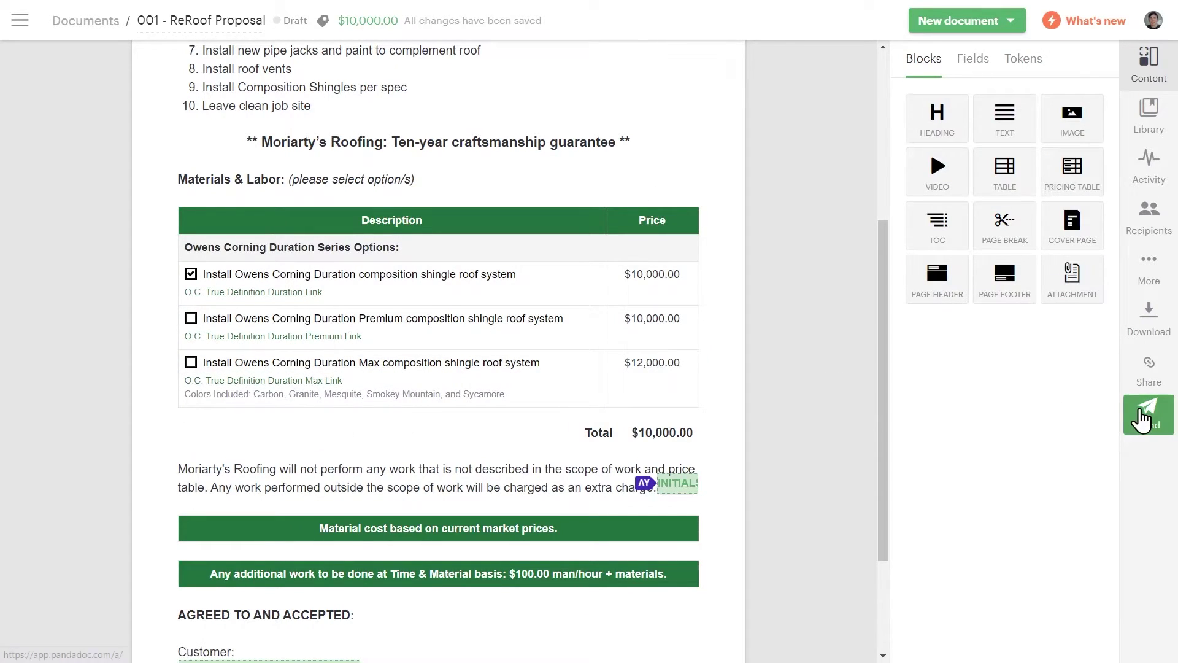
{"action": "left_click", "coordinate": [1143, 419]}
Retitle the proposal 'Re roof proposal' plus the client's name, add a thank-you note, and send it
{"action": "key", "text": "BackSpace"}
{"action": "key", "text": "BackSpace"}
{"action": "key", "text": "BackSpace"}
{"action": "key", "text": "BackSpace"}
{"action": "key", "text": "BackSpace"}
{"action": "key", "text": "BackSpace"}
{"action": "key", "text": "BackSpace"}
{"action": "key", "text": "BackSpace"}
{"action": "key", "text": "BackSpace"}
{"action": "key", "text": "BackSpace"}
{"action": "key", "text": "BackSpace"}
{"action": "key", "text": "BackSpace"}
{"action": "key", "text": "BackSpace"}
{"action": "key", "text": "BackSpace"}
{"action": "key", "text": "BackSpace"}
{"action": "key", "text": "BackSpace"}
{"action": "key", "text": "BackSpace"}
{"action": "key", "text": "BackSpace"}
{"action": "key", "text": "BackSpace"}
{"action": "key", "text": "BackSpace"}
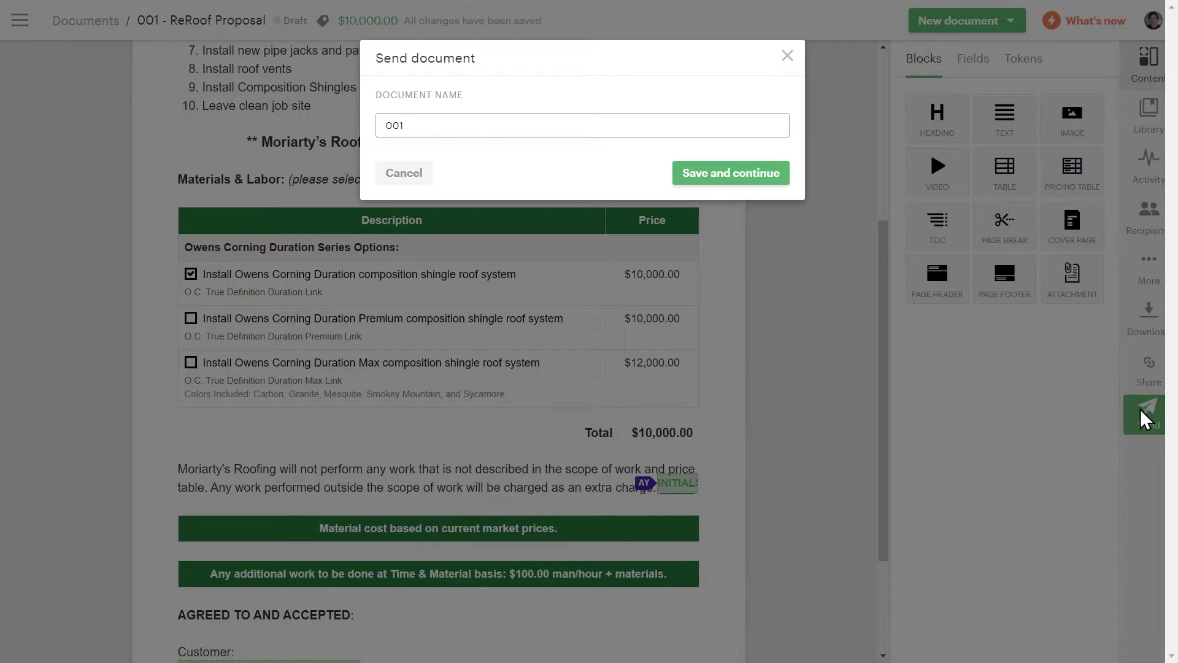
{"action": "left_click", "coordinate": [775, 179]}
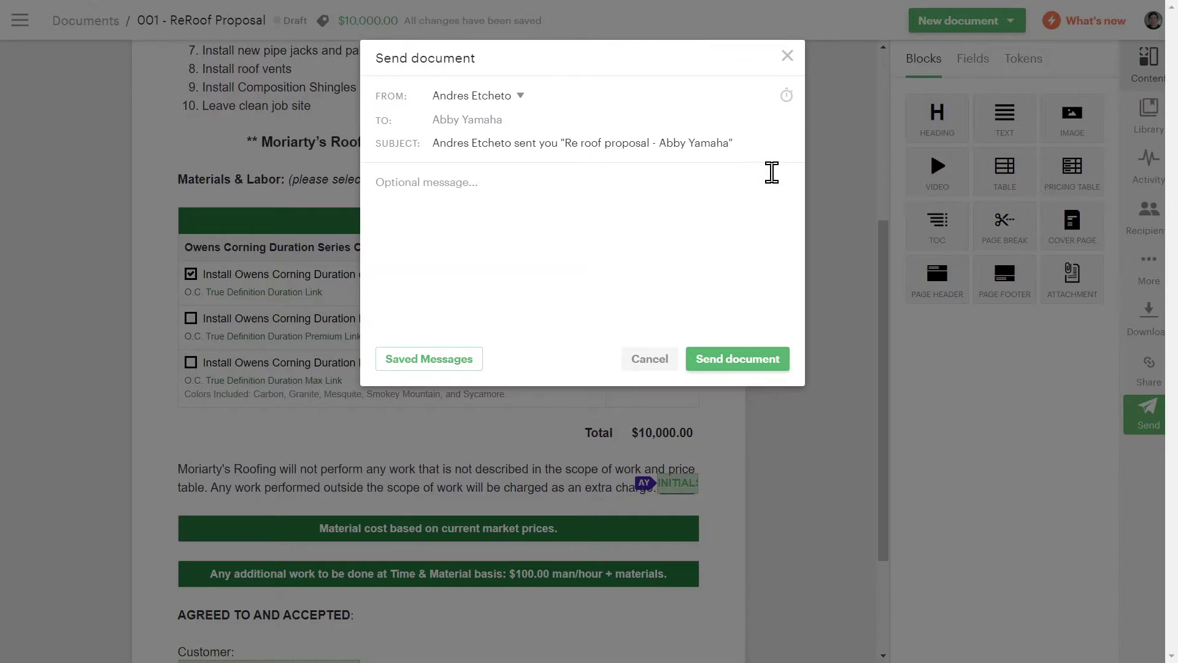
{"action": "type", "text": "Hi Abby. Here is the proposal. Thank you. Andre"}
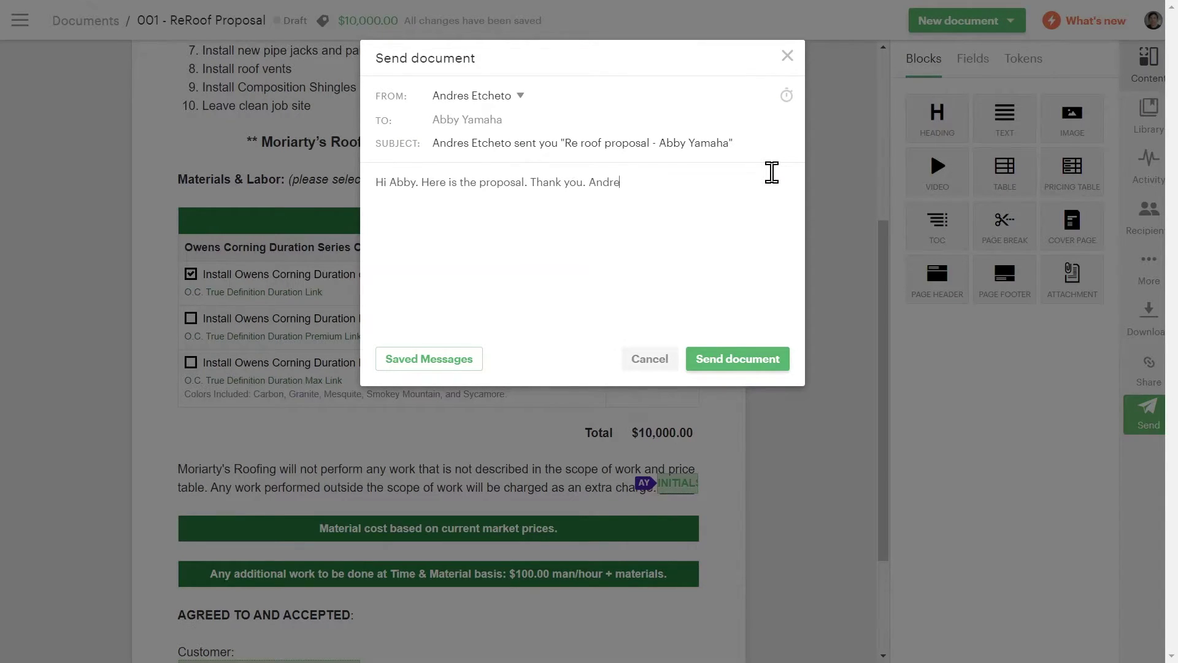
{"action": "type", "text": "s Etcheto"}
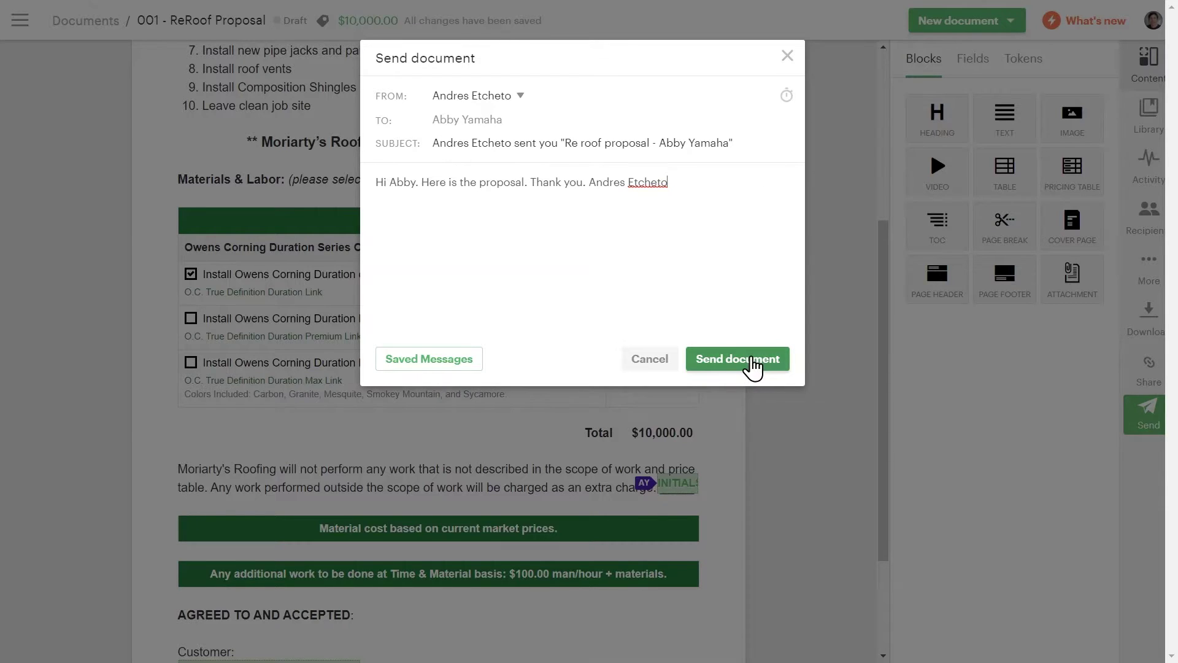
{"action": "left_click", "coordinate": [750, 360]}
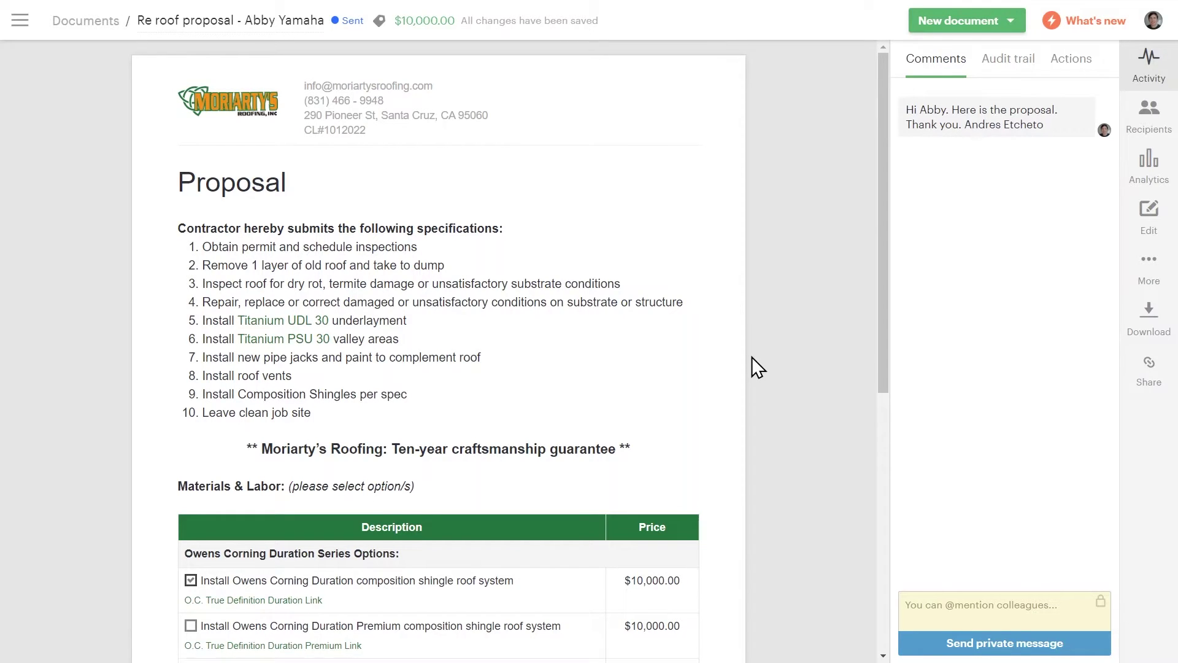
Upload the Agreement file from Downloads as a new draft document
{"action": "left_click", "coordinate": [997, 30]}
{"action": "left_click", "coordinate": [956, 76]}
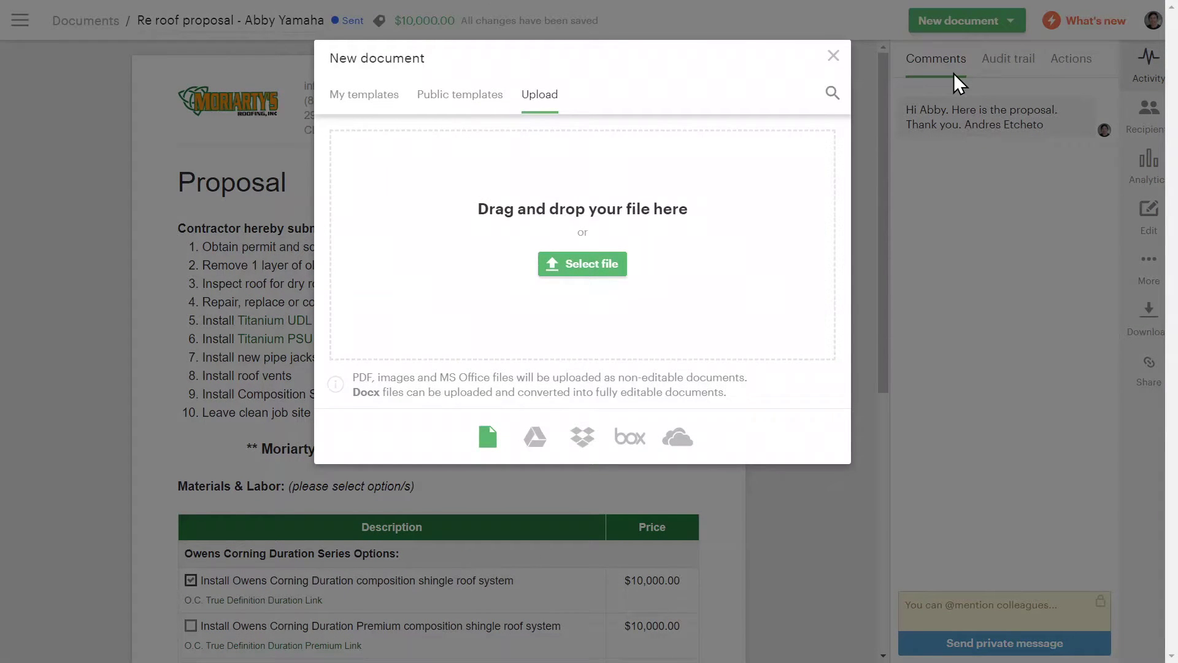
{"action": "left_click", "coordinate": [597, 270]}
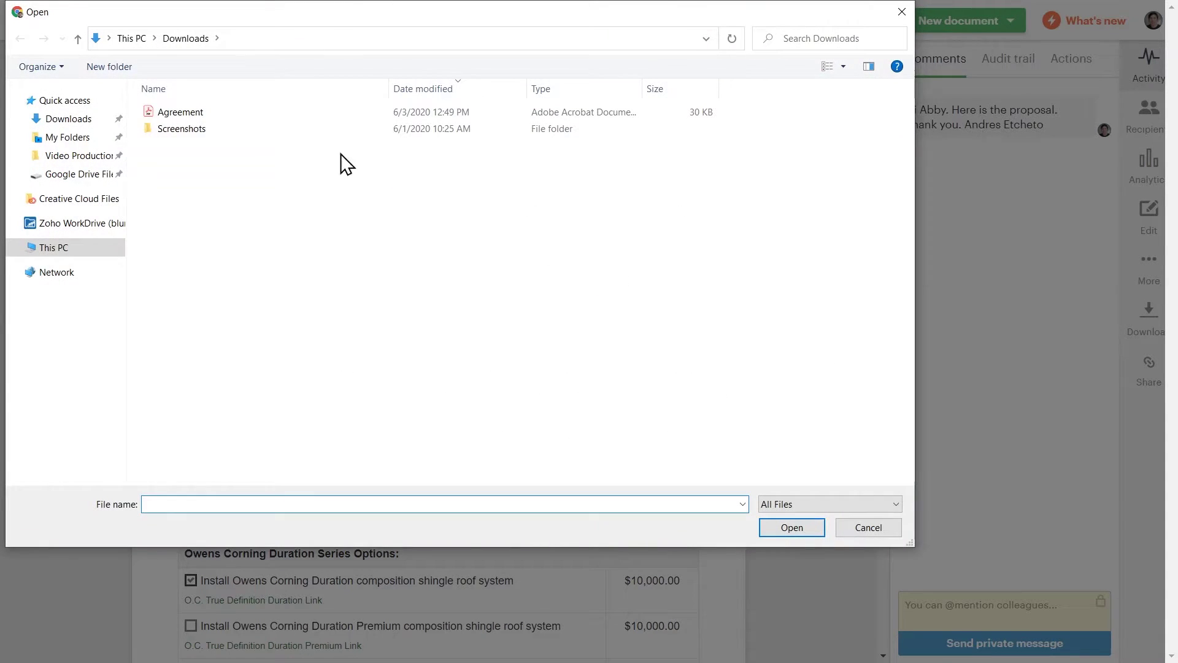
{"action": "left_click", "coordinate": [223, 113]}
{"action": "left_click", "coordinate": [801, 529]}
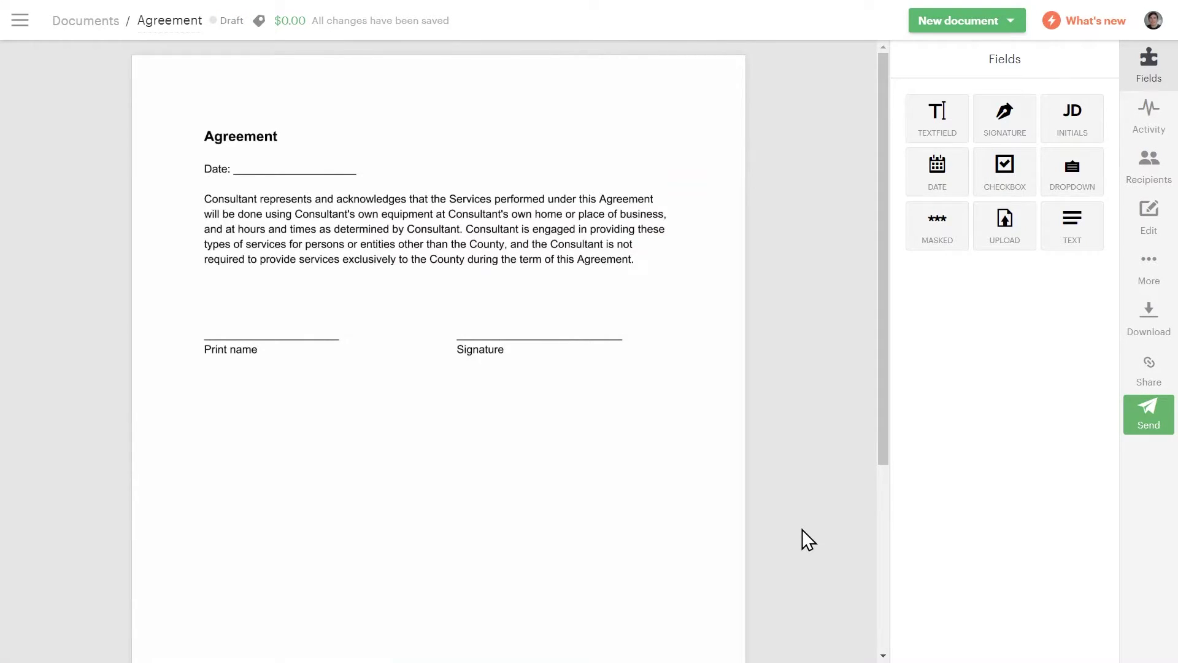
Place Date, Textfield and Signature fields on the Agreement's Date, Print name and Signature lines
{"action": "left_click_drag", "start_coordinate": [937, 171], "coordinate": [246, 159]}
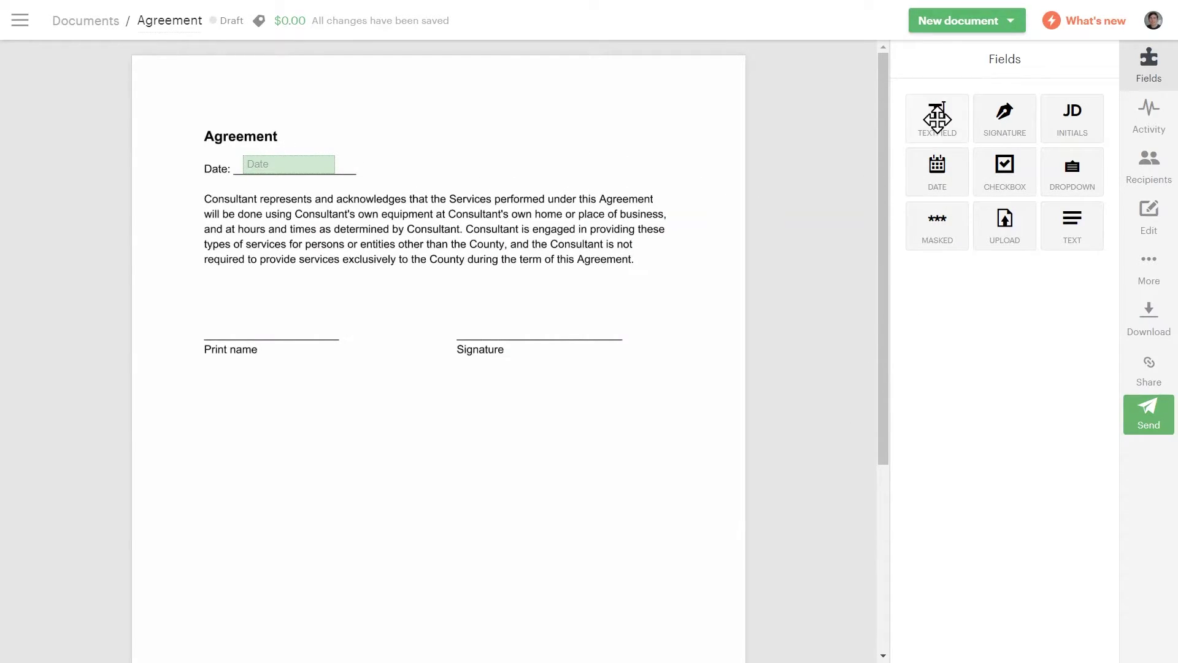
{"action": "left_click_drag", "start_coordinate": [645, 216], "coordinate": [208, 326]}
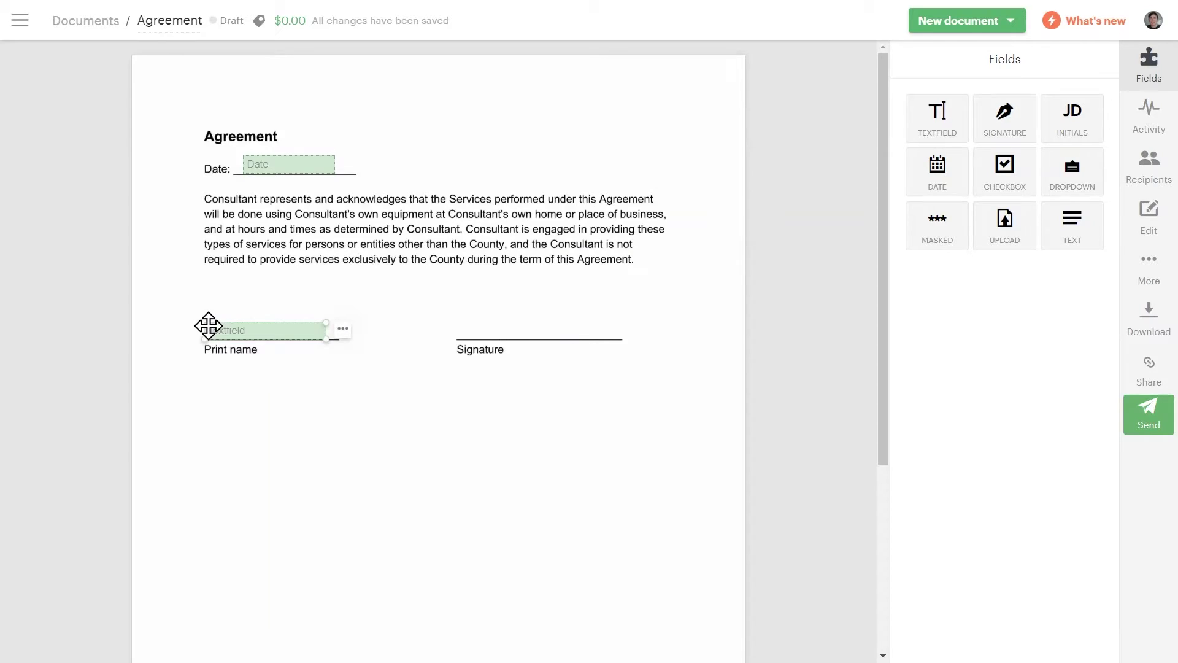
{"action": "mouse_move", "coordinate": [994, 116]}
{"action": "left_mouse_down"}
{"action": "mouse_move", "coordinate": [550, 294]}
{"action": "mouse_move", "coordinate": [474, 290]}
{"action": "left_mouse_up"}
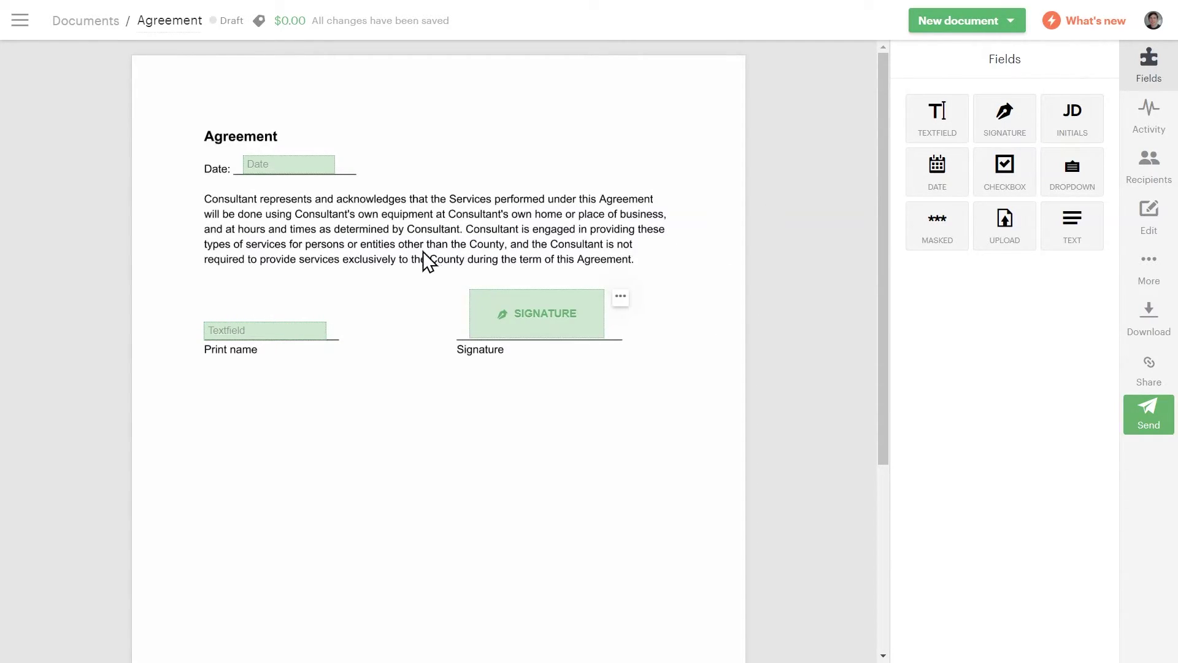
Assign the Date, text and signature fields to the client contact as signer
{"action": "left_click", "coordinate": [329, 169]}
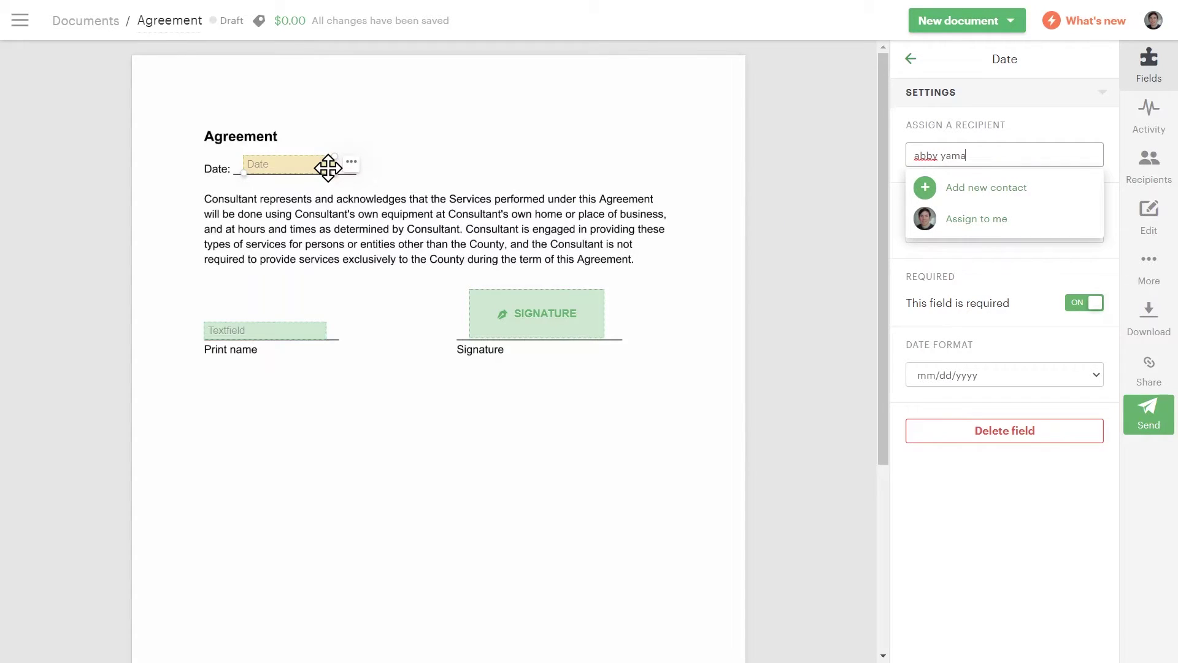
{"action": "left_click", "coordinate": [943, 200]}
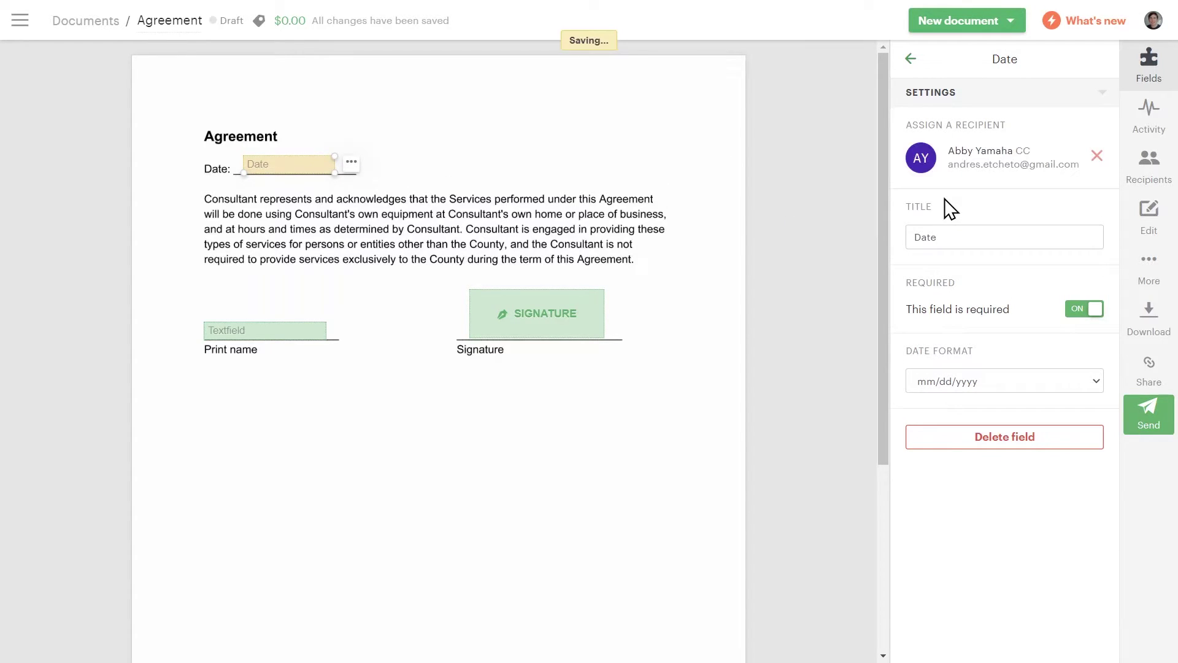
{"action": "left_click", "coordinate": [306, 328]}
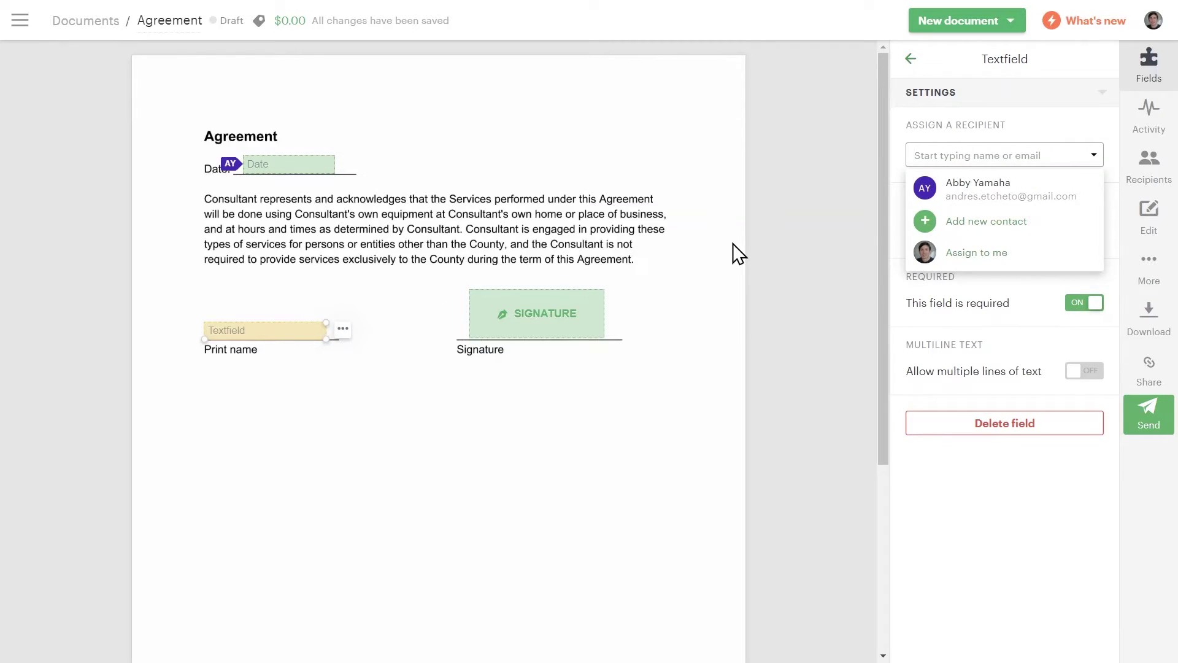
{"action": "left_click", "coordinate": [968, 200]}
{"action": "left_click", "coordinate": [584, 309]}
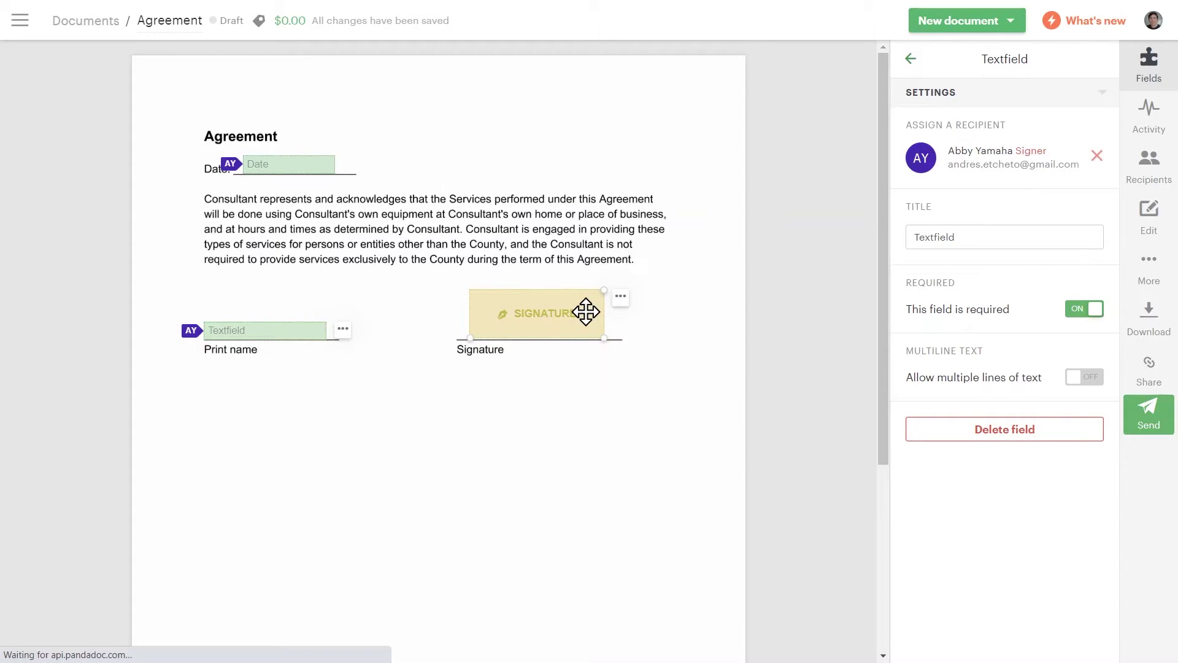
{"action": "left_click", "coordinate": [961, 197]}
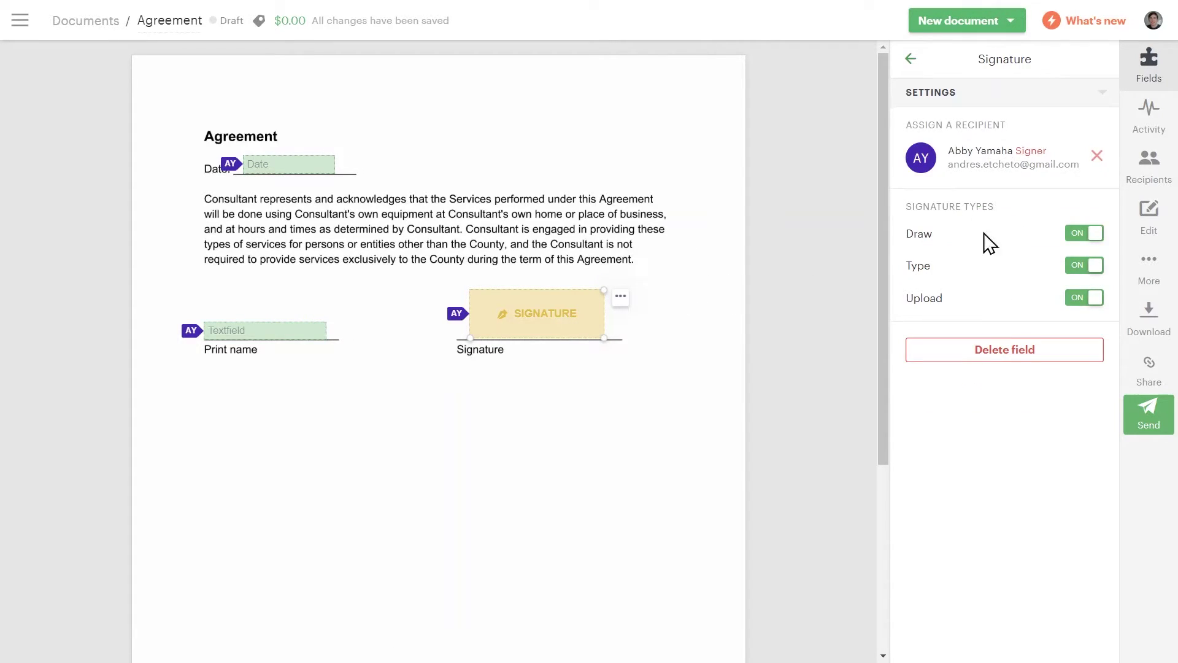
Append the signer's name to the Agreement title, add a short greeting, and send it
{"action": "left_click", "coordinate": [1148, 415]}
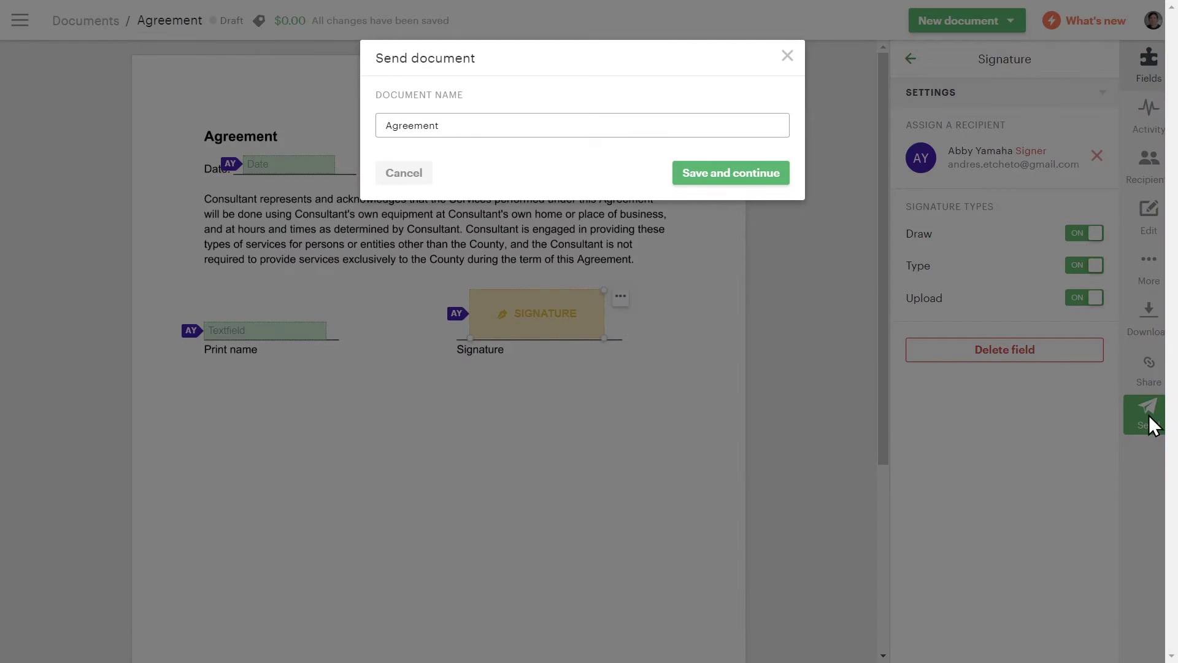
{"action": "left_click", "coordinate": [760, 175]}
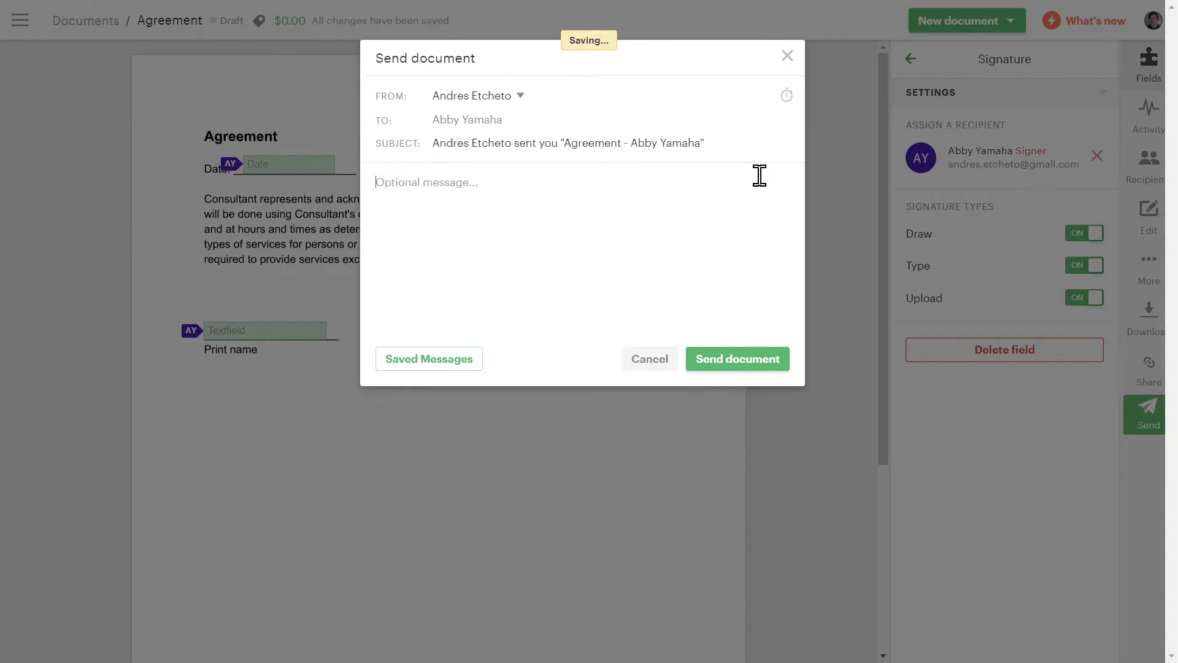
{"action": "type", "text": "Hi Abby. here's the a"}
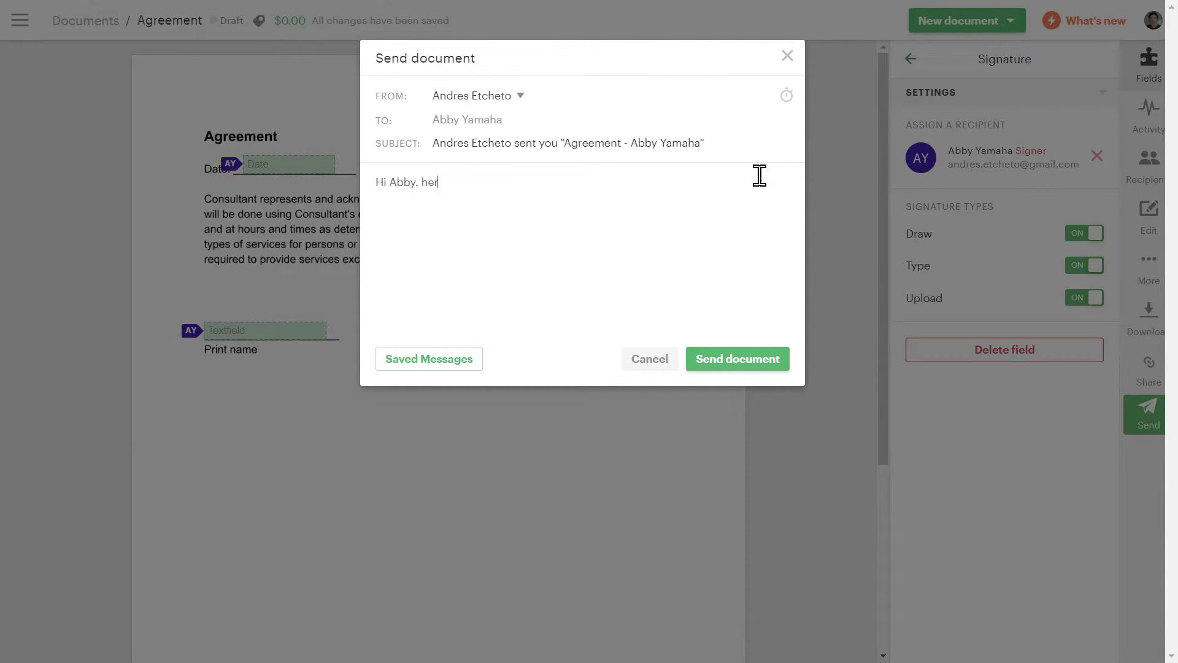
{"action": "type", "text": "greement."}
{"action": "left_click", "coordinate": [737, 355]}
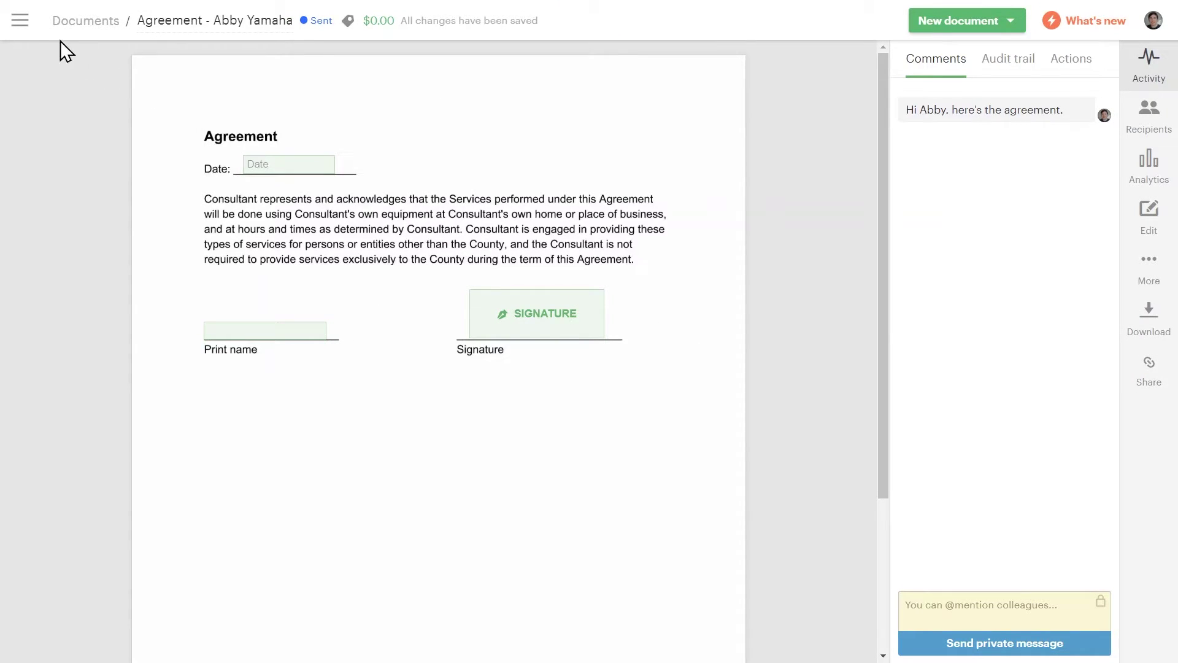
Return to the Dashboard from the main navigation menu
{"action": "left_click", "coordinate": [20, 20]}
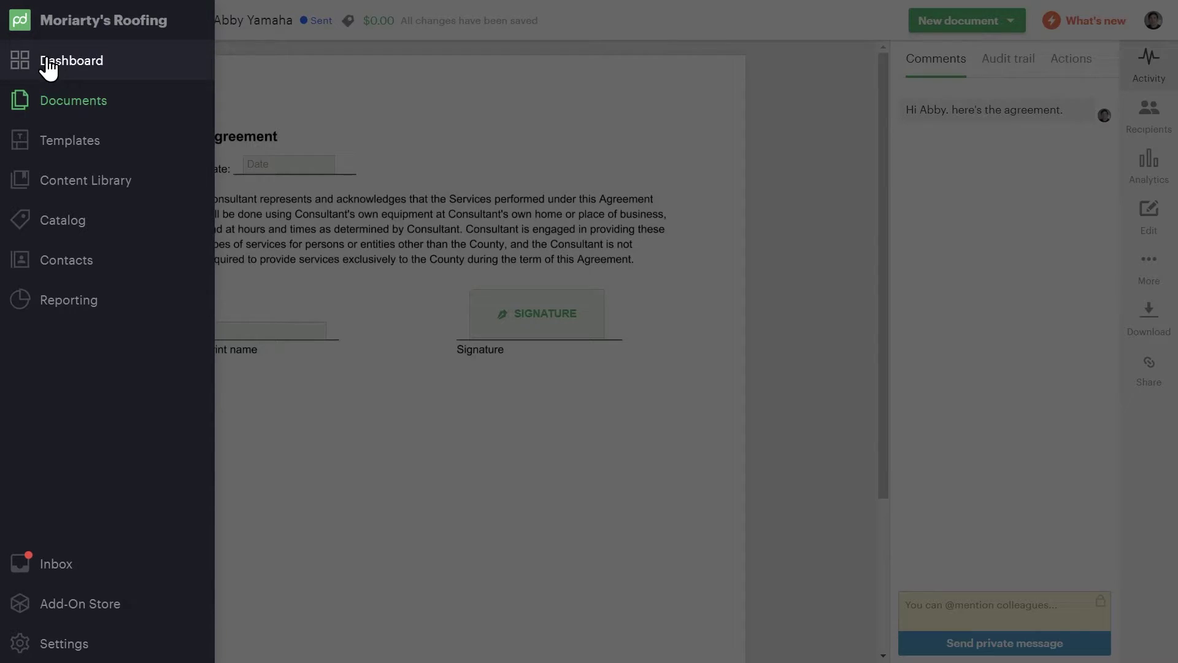
{"action": "left_click", "coordinate": [46, 59]}
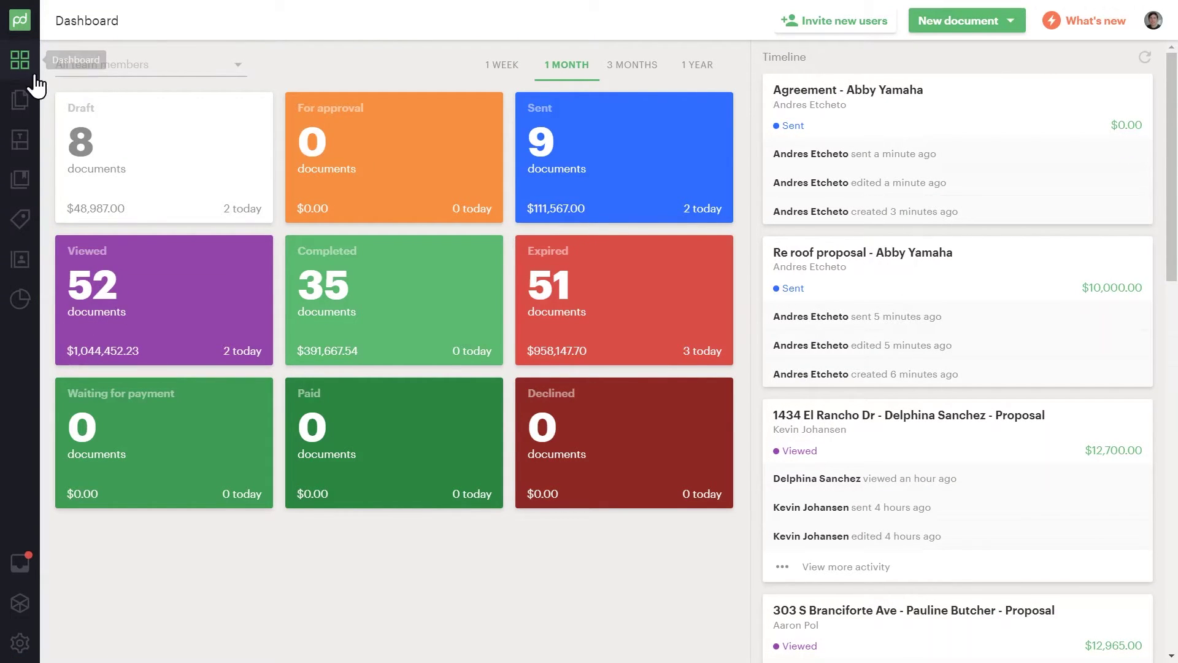
Search the Documents list for the client's documents
{"action": "left_click", "coordinate": [14, 102]}
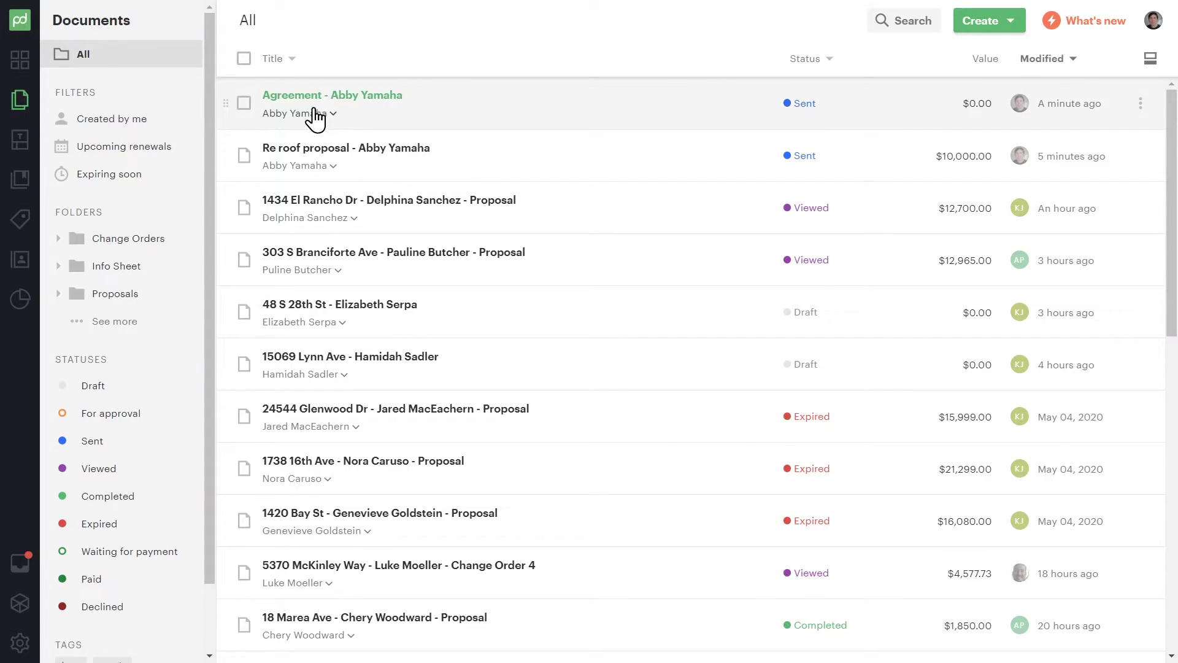
{"action": "left_click", "coordinate": [884, 24]}
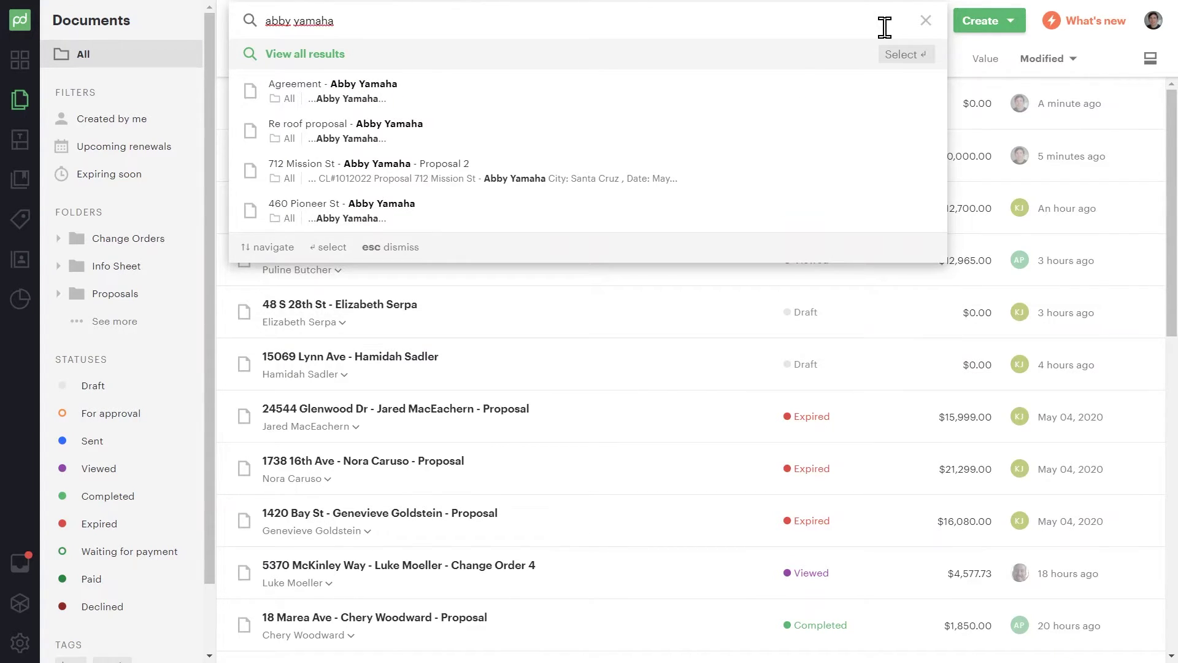
{"action": "key", "text": "Return"}
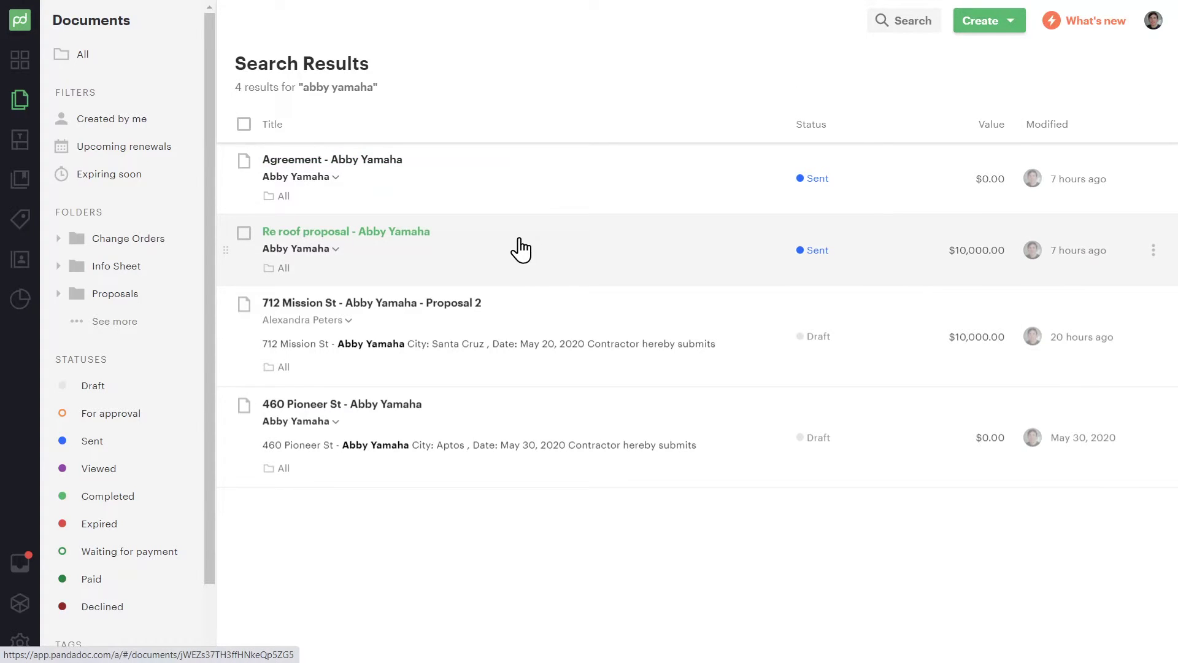
Review the Re roof proposal's Audit trail and Actions, then go back to all documents
{"action": "left_click", "coordinate": [521, 249]}
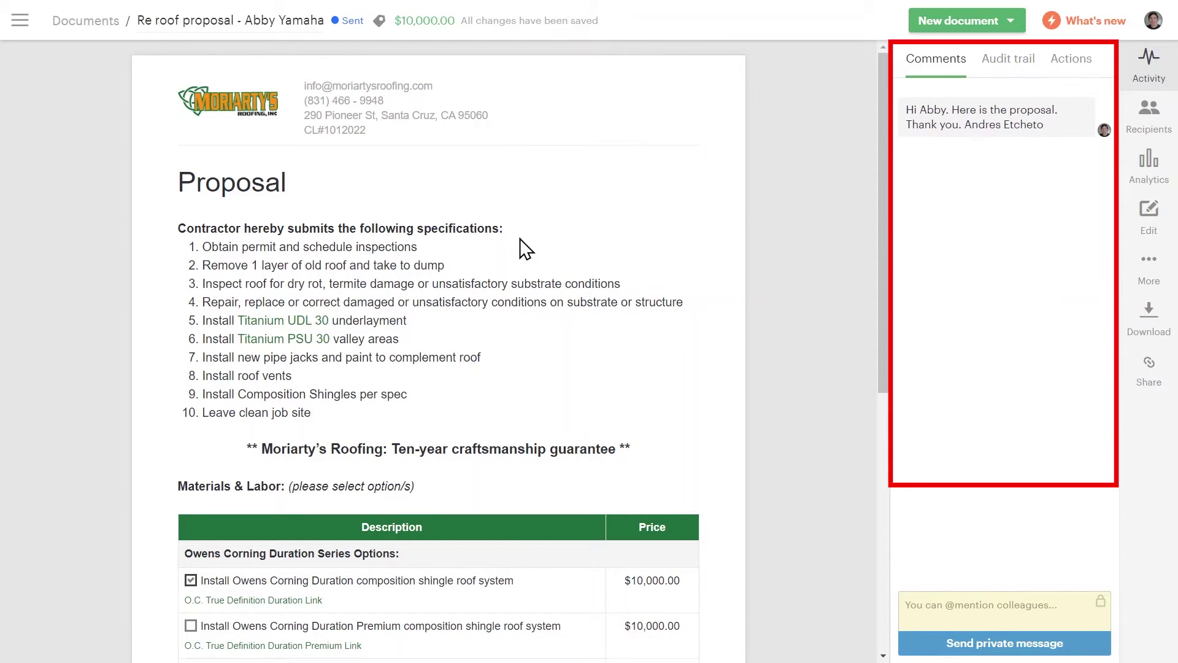
{"action": "left_click", "coordinate": [1009, 64]}
{"action": "left_click", "coordinate": [1064, 75]}
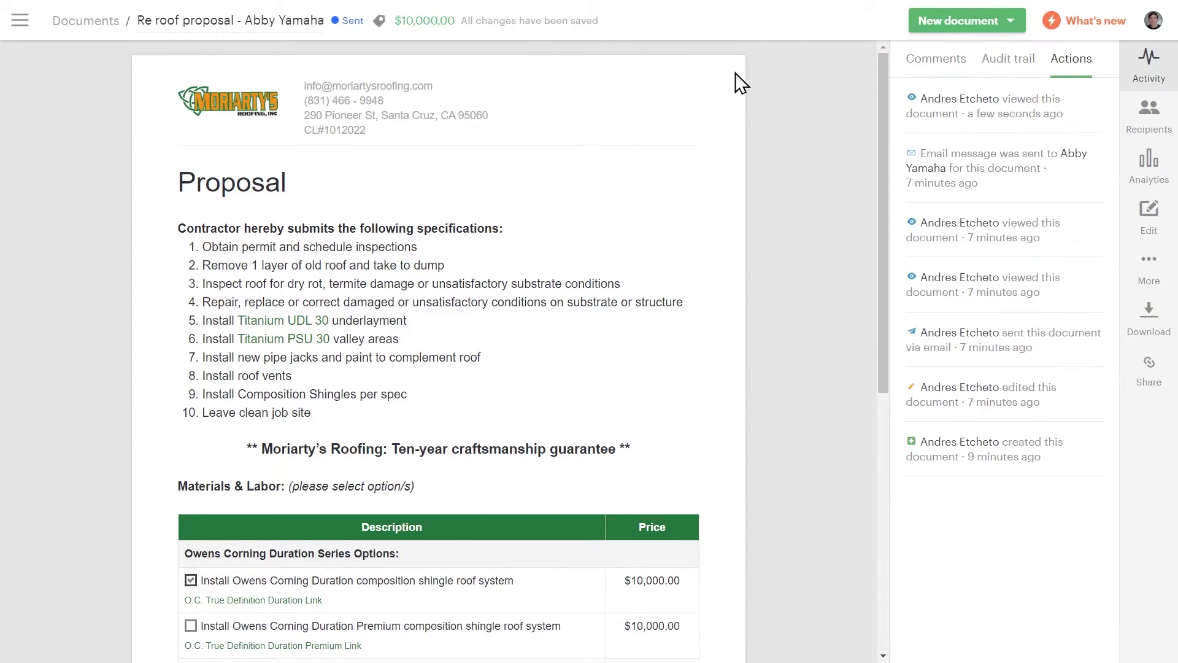
{"action": "left_click", "coordinate": [108, 26]}
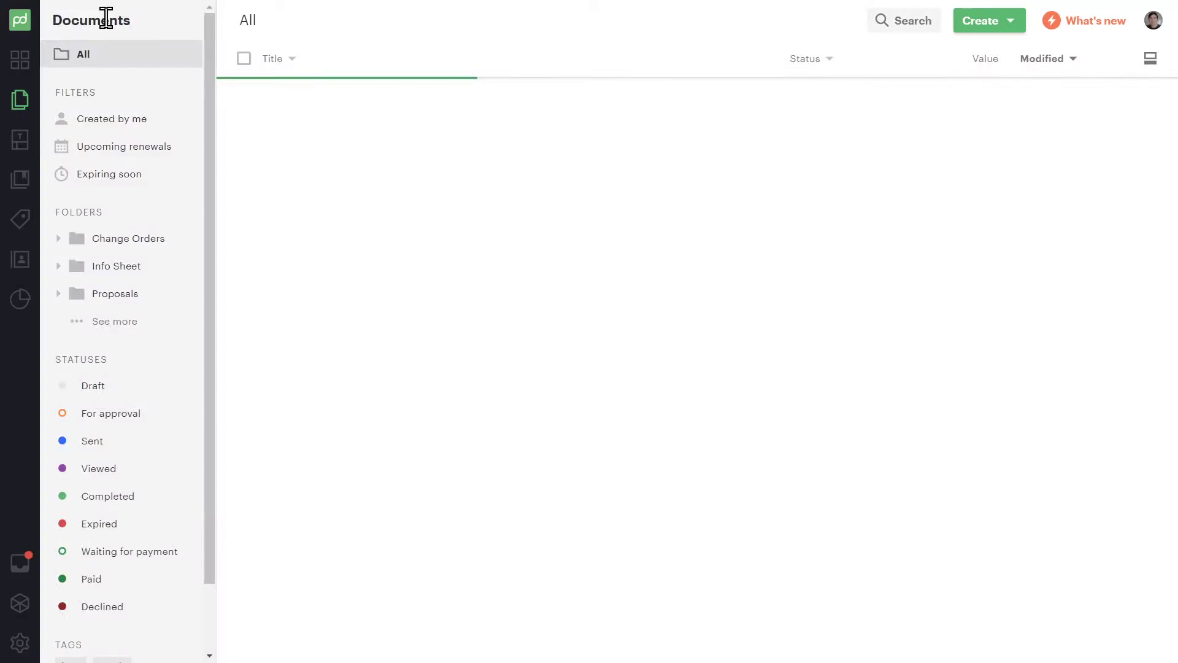
Delete the pipe-jacks item 7 from the ReRoof Proposal template's specifications, then return to Templates
{"action": "left_click", "coordinate": [21, 139]}
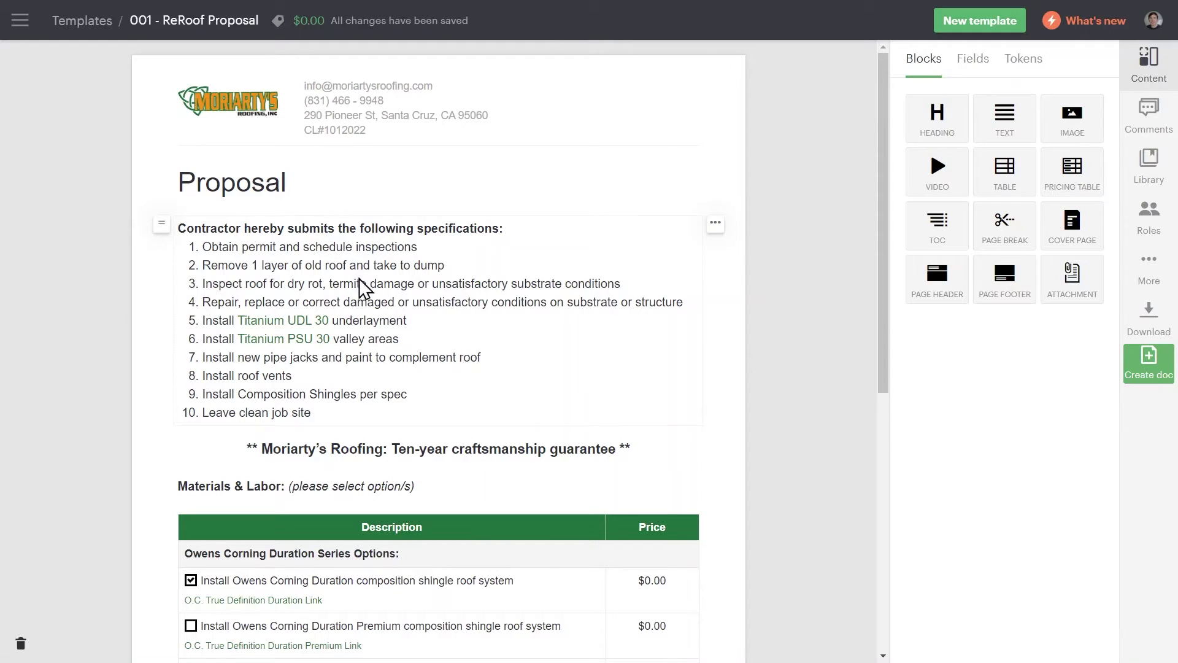
{"action": "left_click", "coordinate": [491, 356]}
{"action": "left_click_drag", "start_coordinate": [491, 356], "coordinate": [202, 360]}
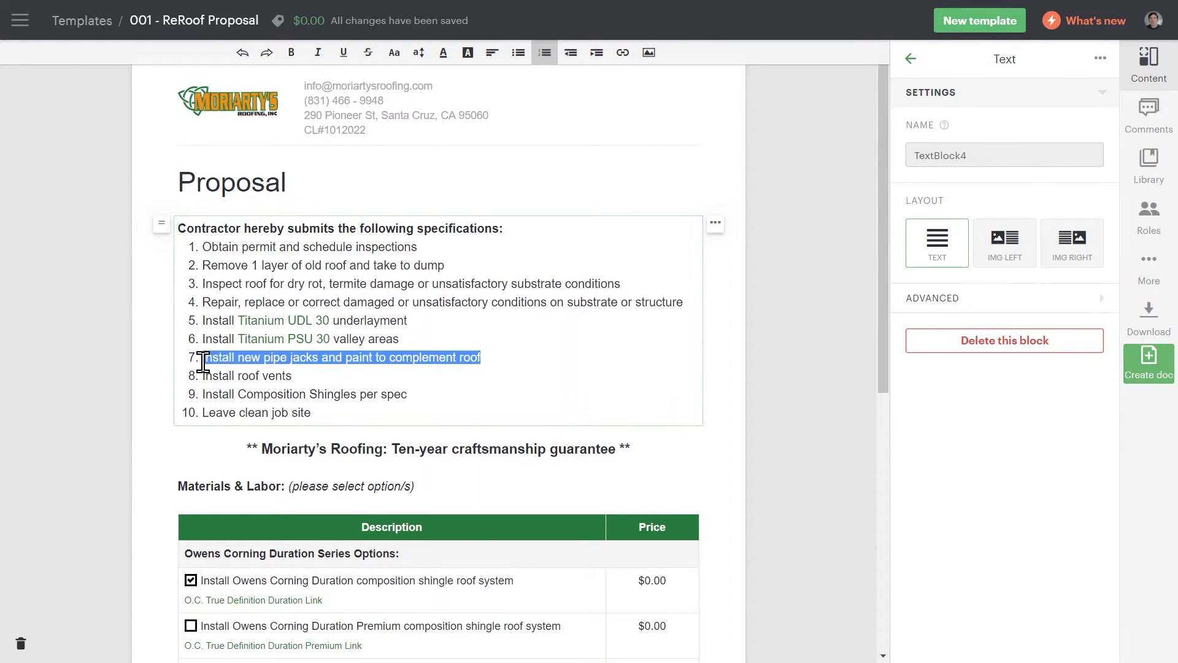
{"action": "key", "text": "BackSpace"}
{"action": "key", "text": "BackSpace"}
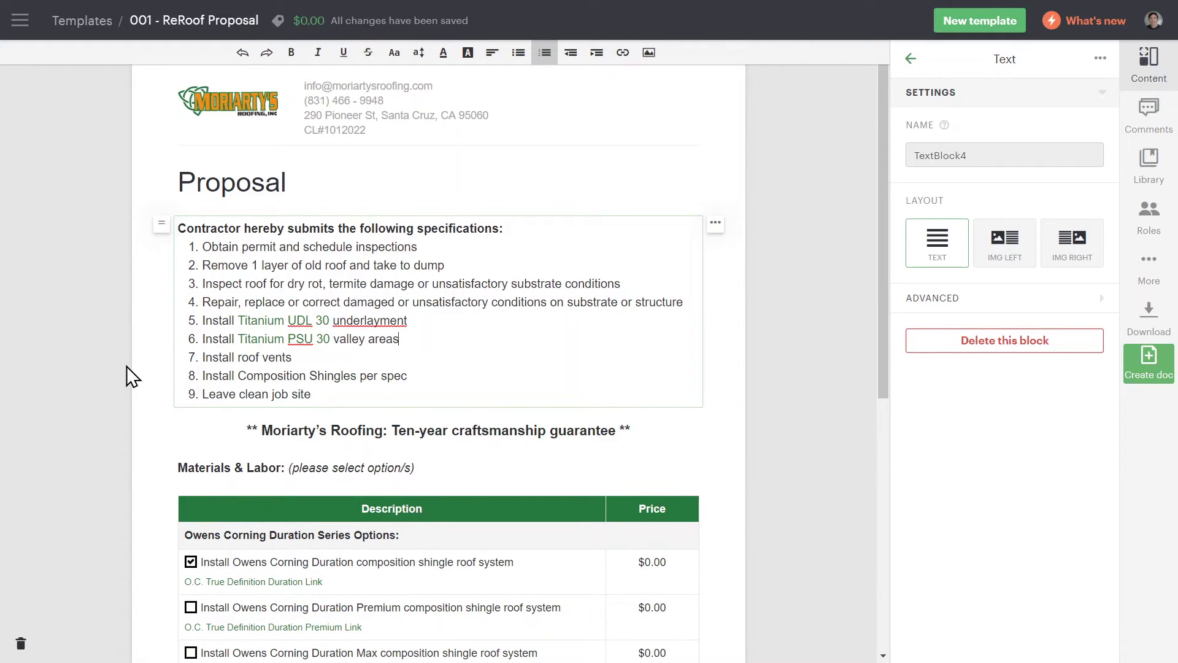
{"action": "left_click", "coordinate": [127, 366]}
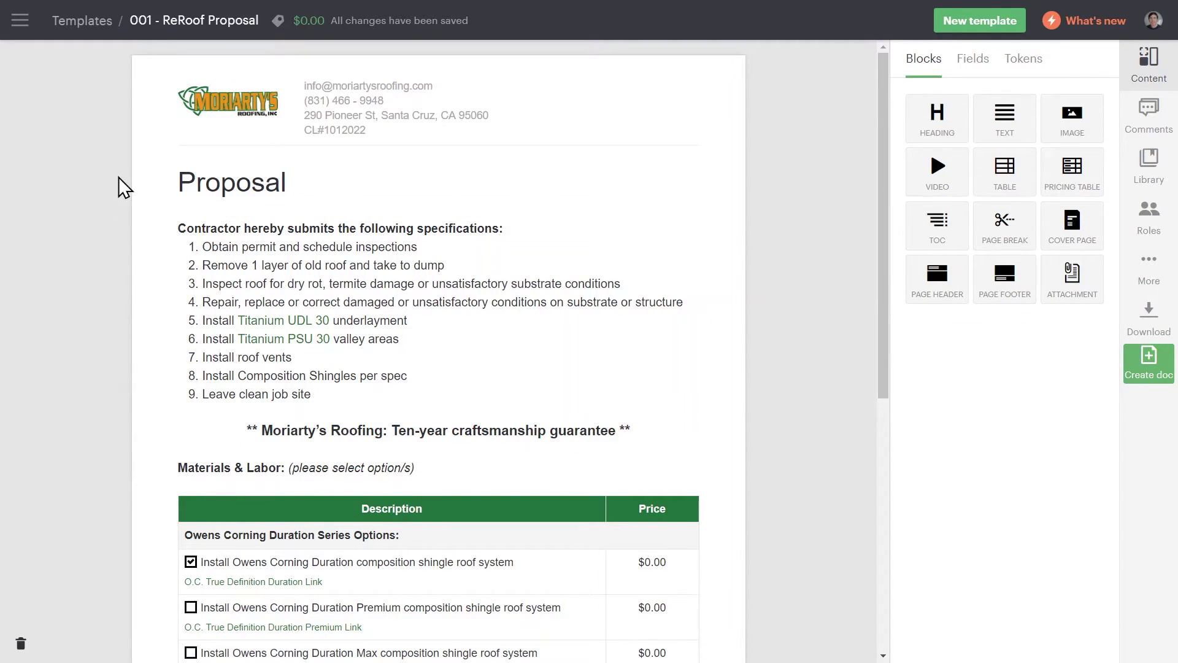
{"action": "left_click", "coordinate": [86, 22]}
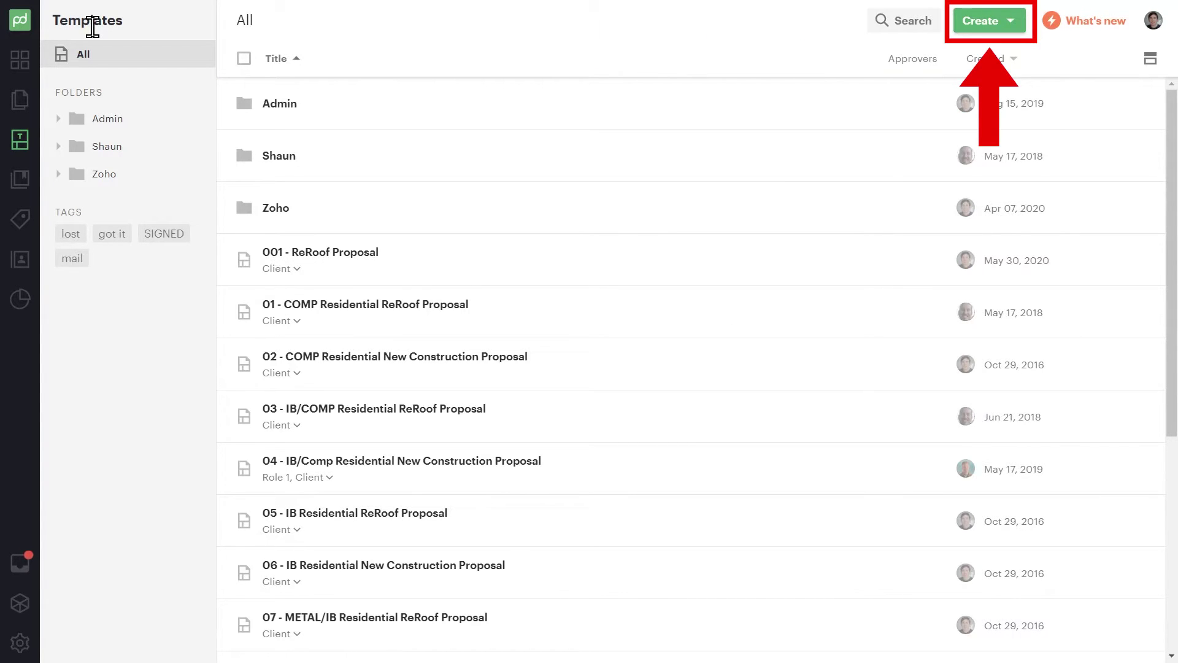
Browse the content library, then view the DDRAP roof anchor item's details in the Catalog
{"action": "left_click", "coordinate": [19, 175]}
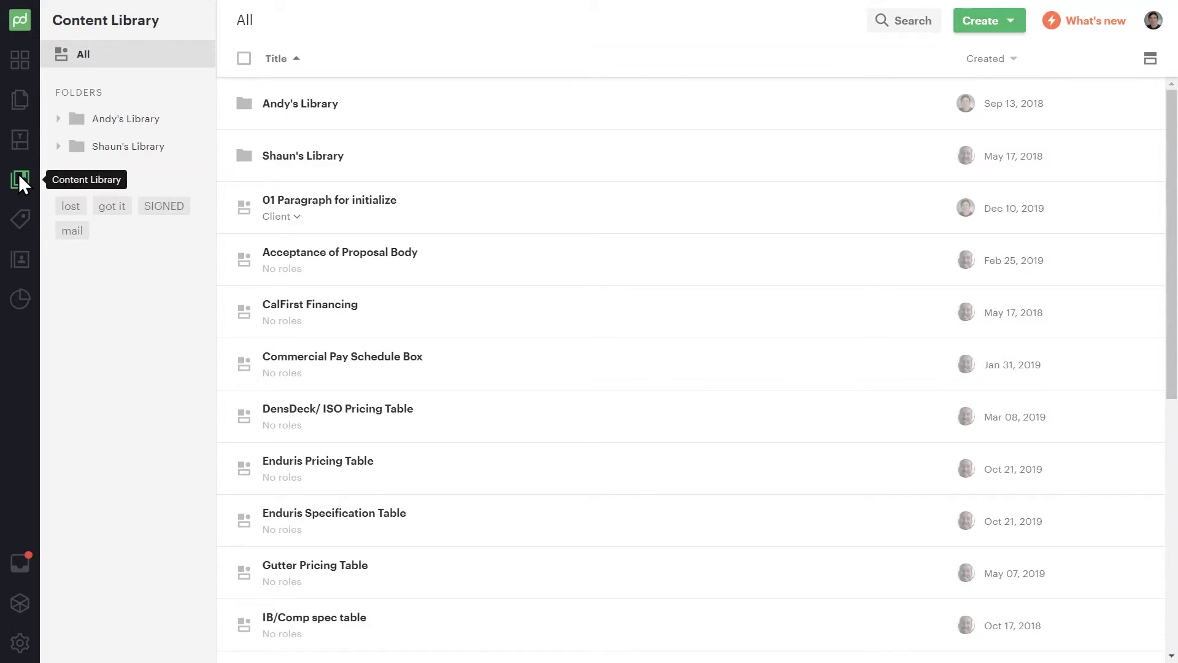
{"action": "left_click", "coordinate": [16, 224]}
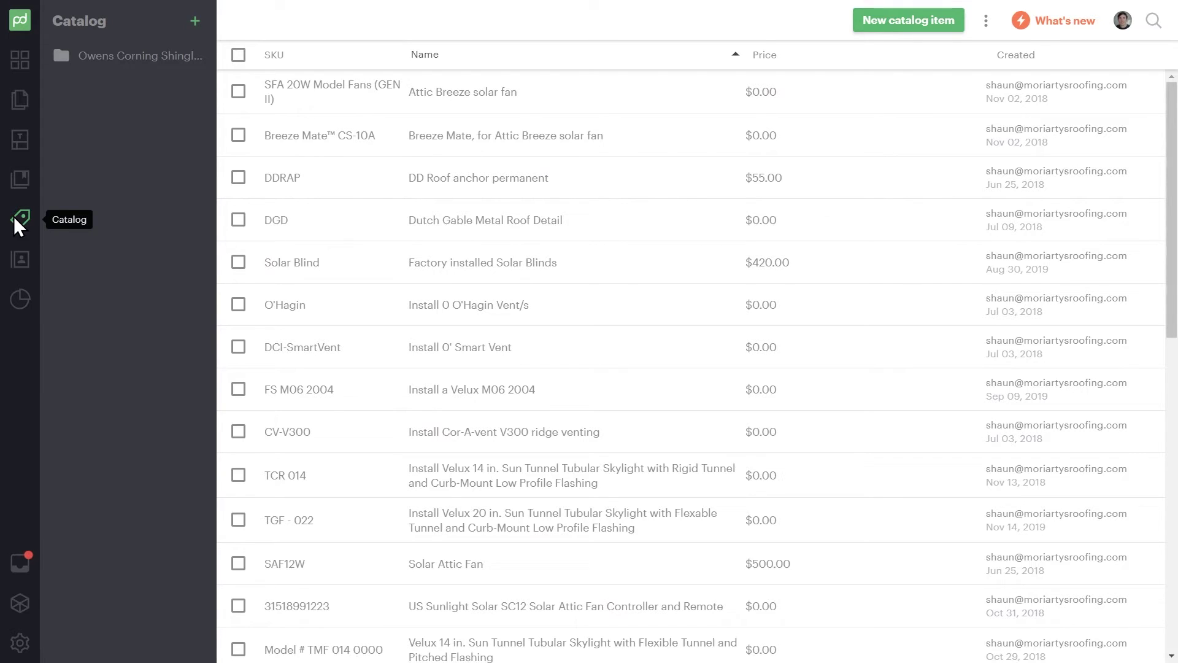
{"action": "left_click", "coordinate": [275, 183]}
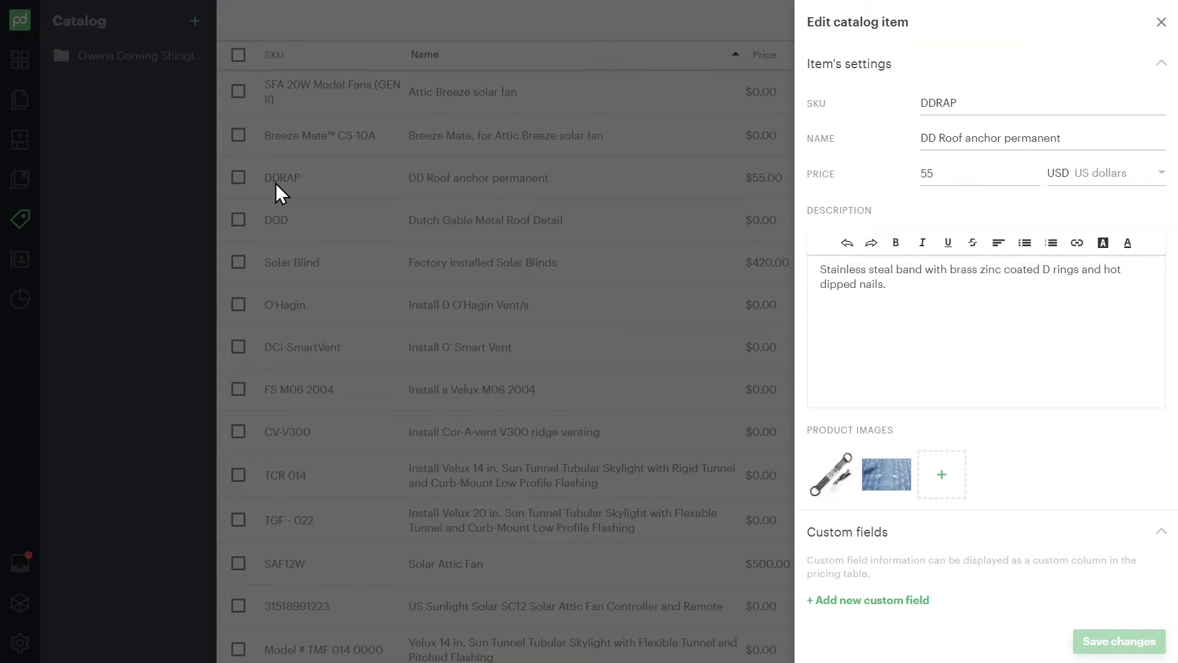
{"action": "left_click", "coordinate": [276, 184]}
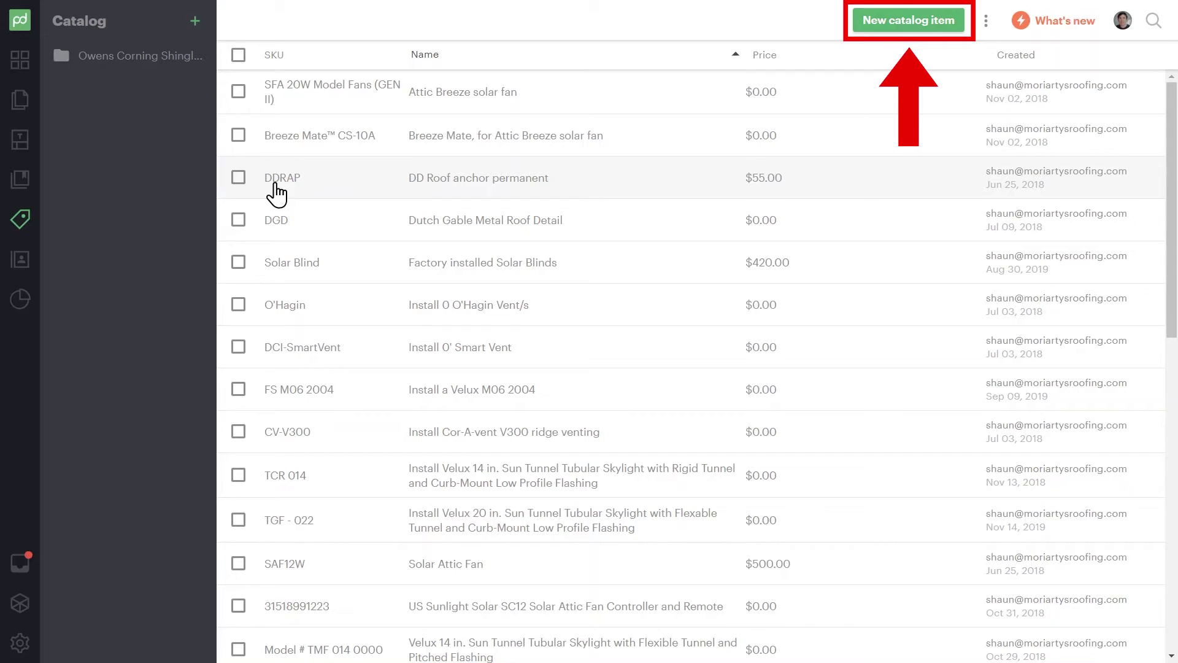
Search the Contacts list by the contact's full name to show the single match
{"action": "left_click", "coordinate": [31, 267]}
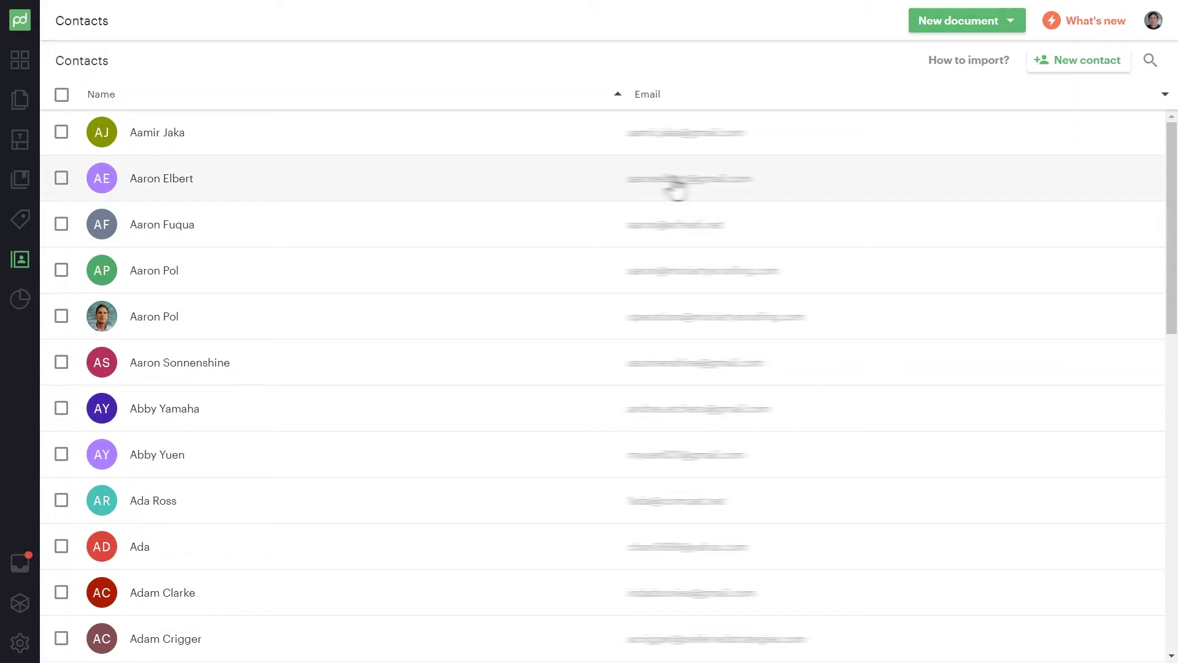
{"action": "left_click", "coordinate": [1161, 63]}
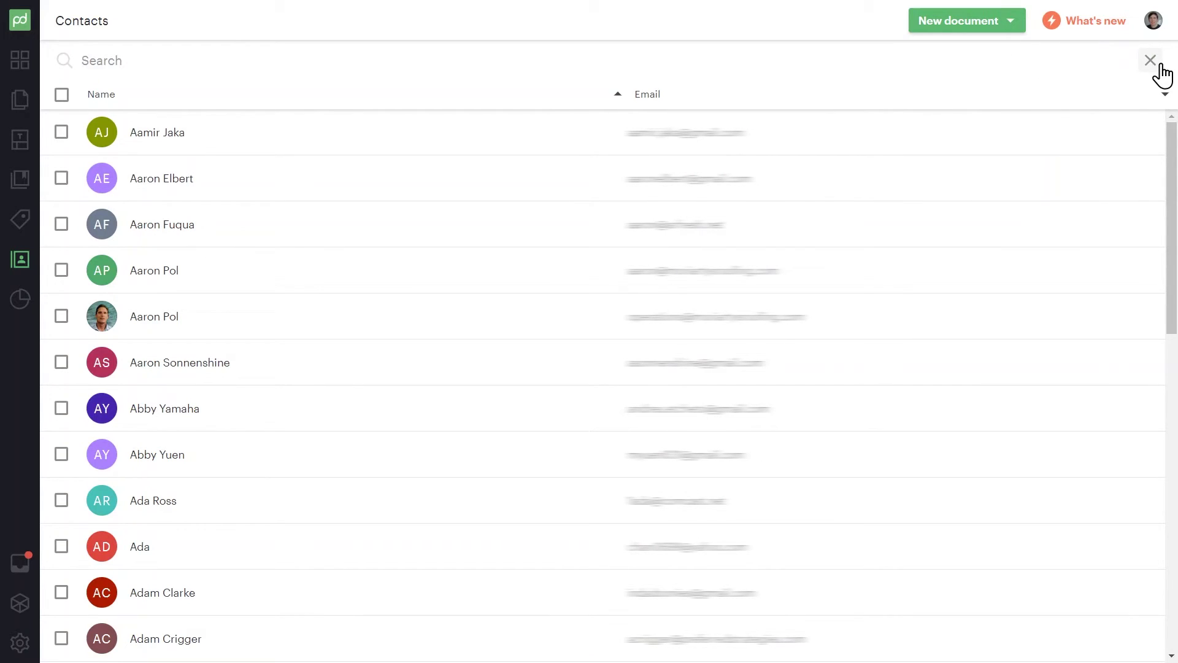
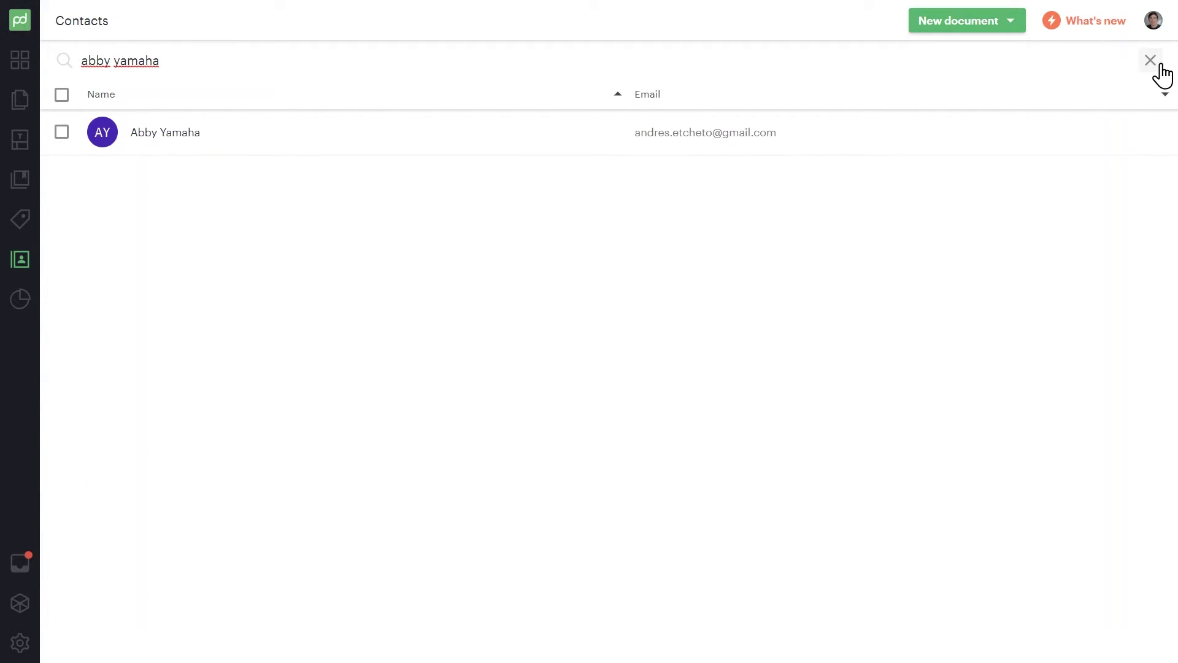
Check the contact's page and the Cost & Margin Calculation add-on, then open Profile settings
{"action": "left_click", "coordinate": [277, 147]}
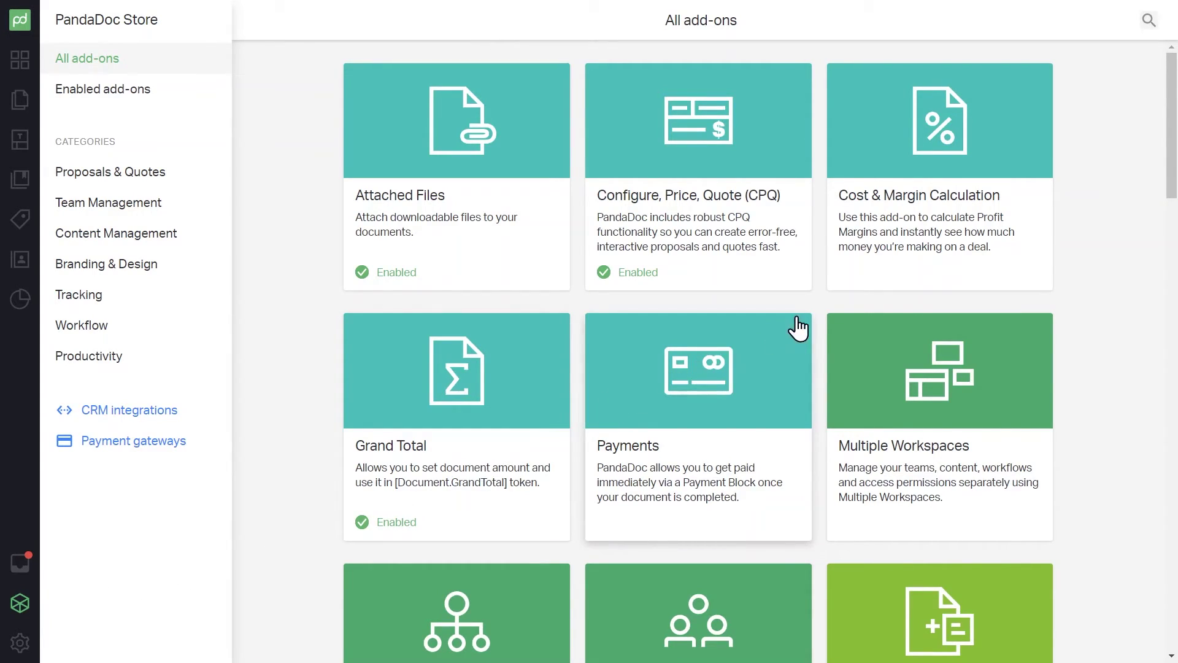
{"action": "left_click", "coordinate": [853, 295]}
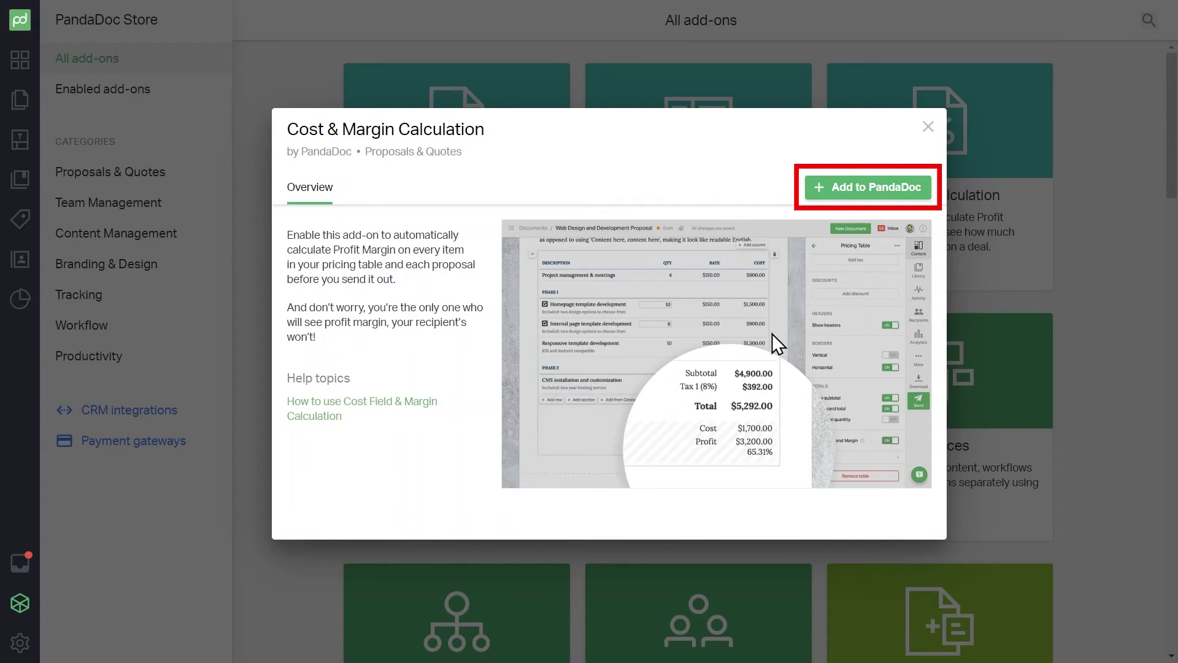
{"action": "left_click", "coordinate": [21, 643]}
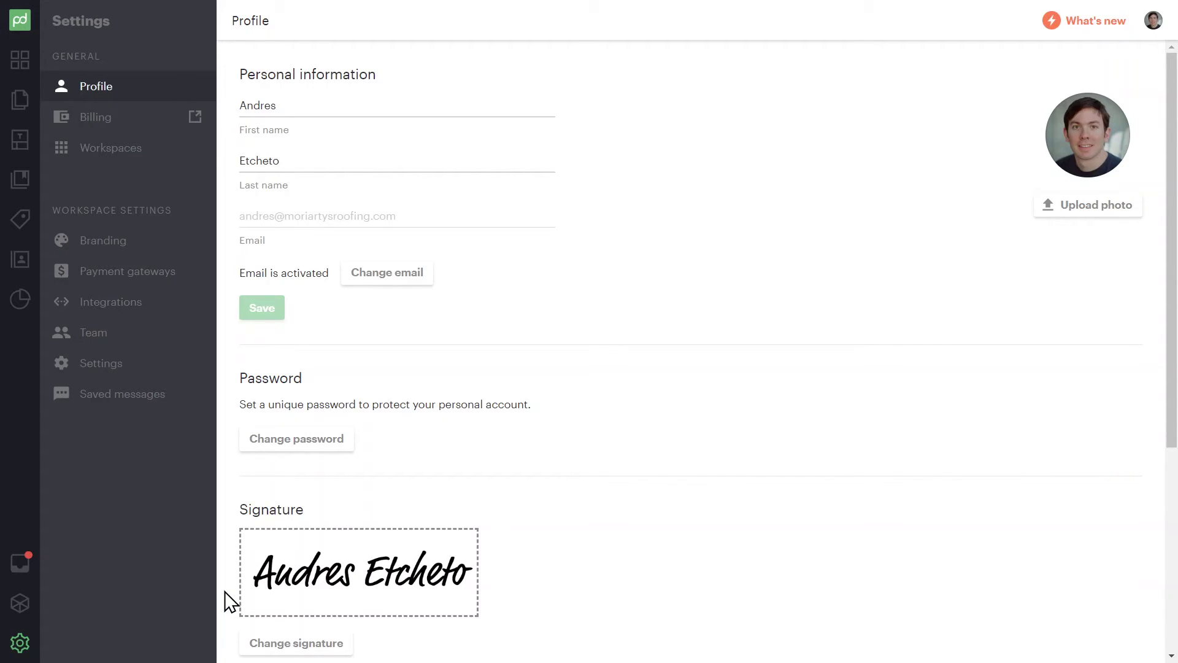
Review Profile notifications, Branding and Payment gateways, ending on the Integrations page with Zapier on
{"action": "scroll", "coordinate": [230, 602], "scroll_direction": "down", "scroll_amount": 5}
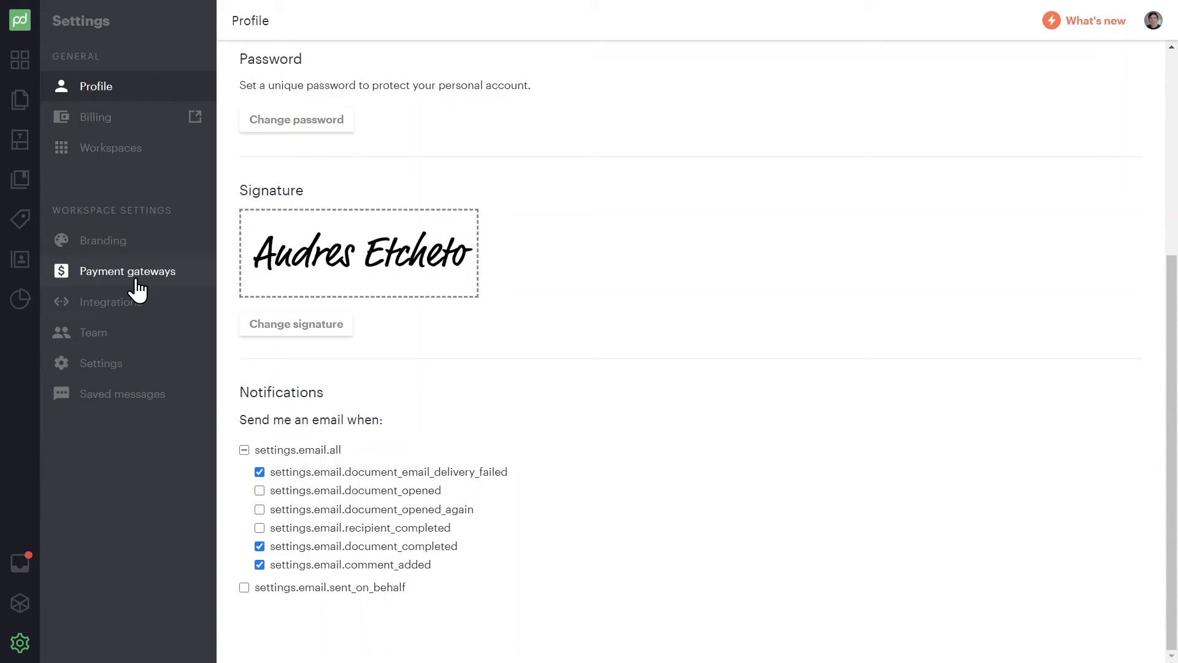
{"action": "left_click", "coordinate": [128, 252]}
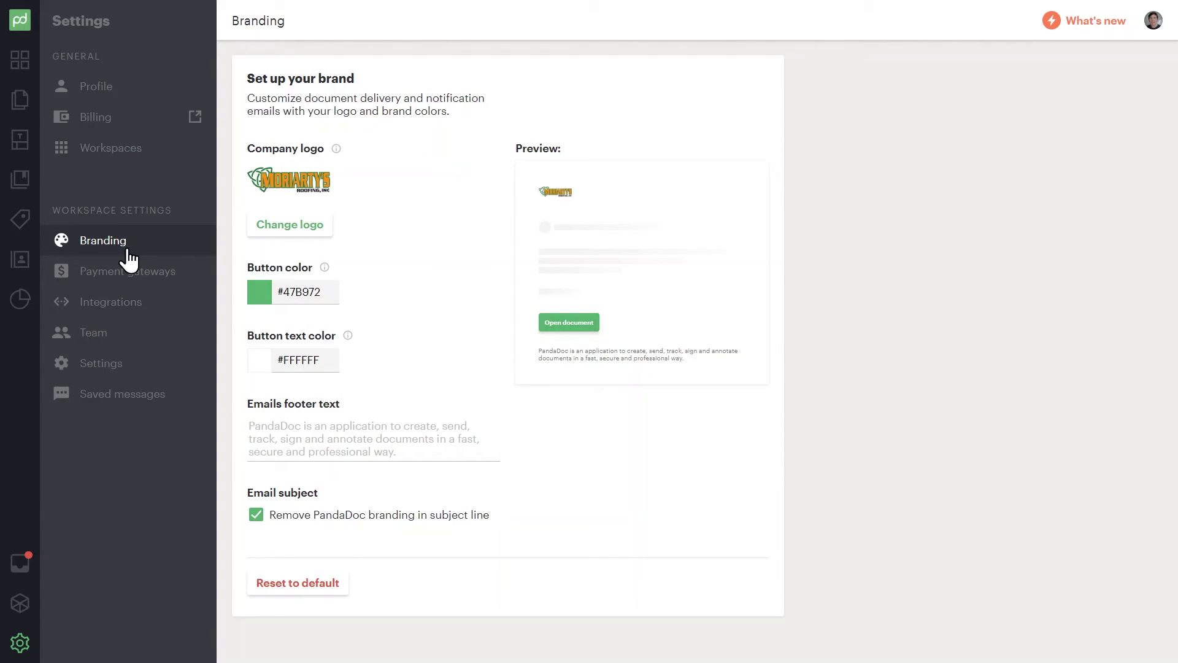
{"action": "left_click", "coordinate": [125, 274]}
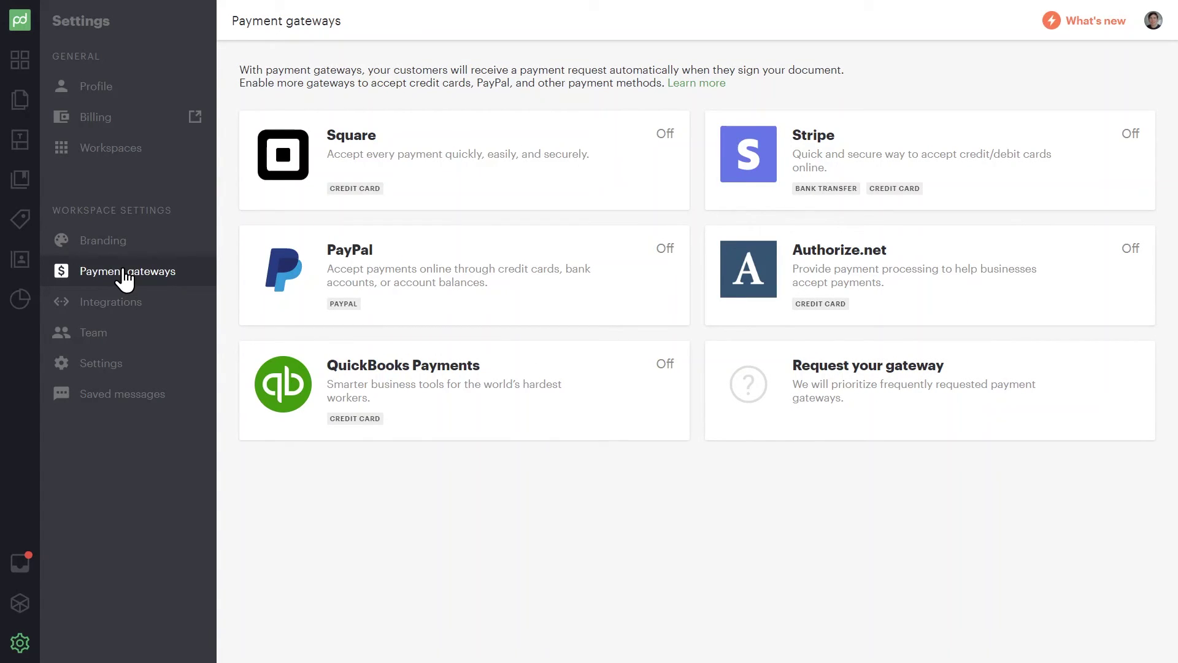
{"action": "left_click", "coordinate": [124, 312]}
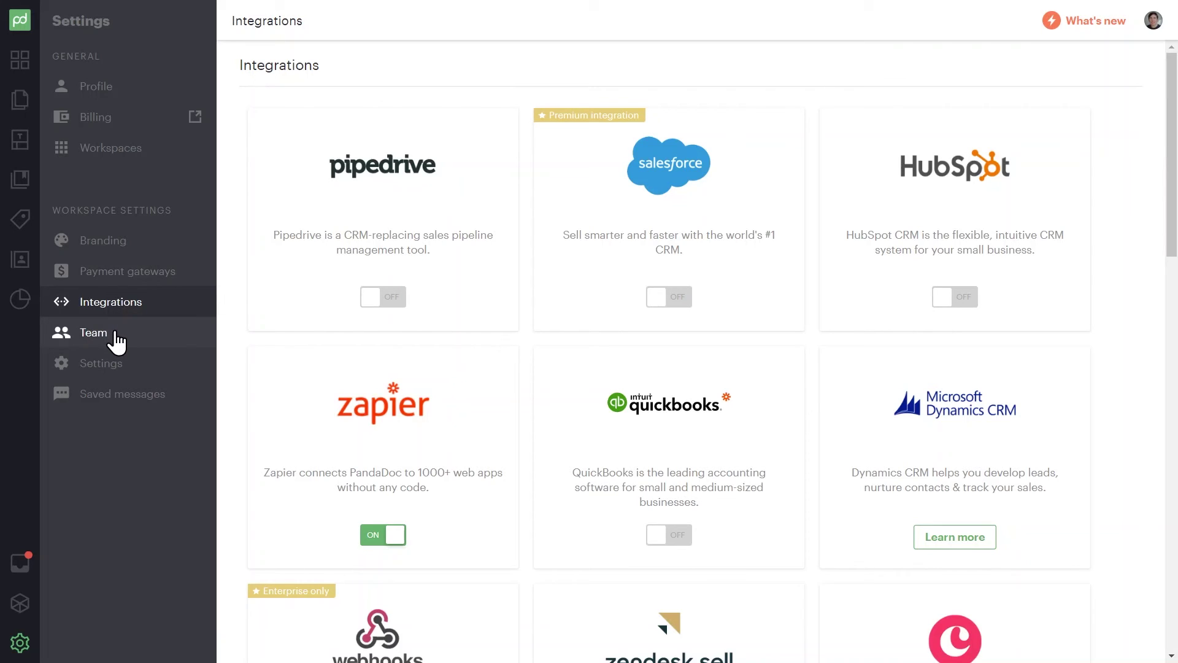
Review Team members and workspace Settings, then view the empty Saved messages page
{"action": "left_click", "coordinate": [94, 332]}
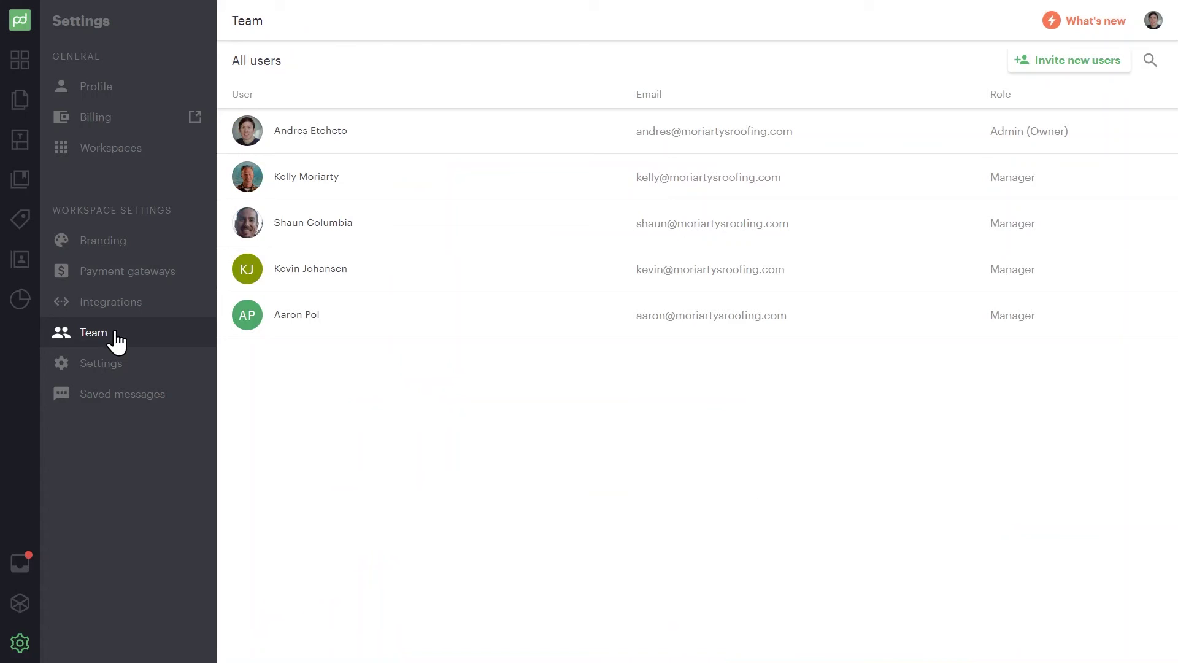
{"action": "left_click", "coordinate": [111, 364]}
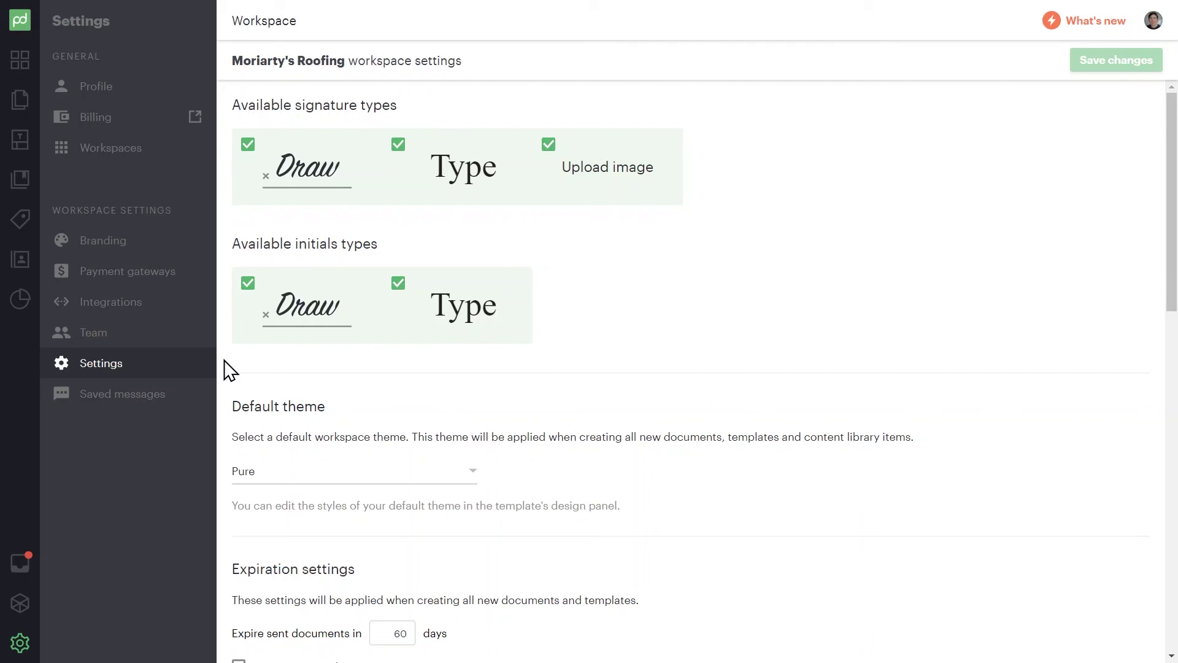
{"action": "scroll", "coordinate": [224, 369], "scroll_direction": "down", "scroll_amount": 6}
{"action": "scroll", "coordinate": [225, 370], "scroll_direction": "down", "scroll_amount": 5}
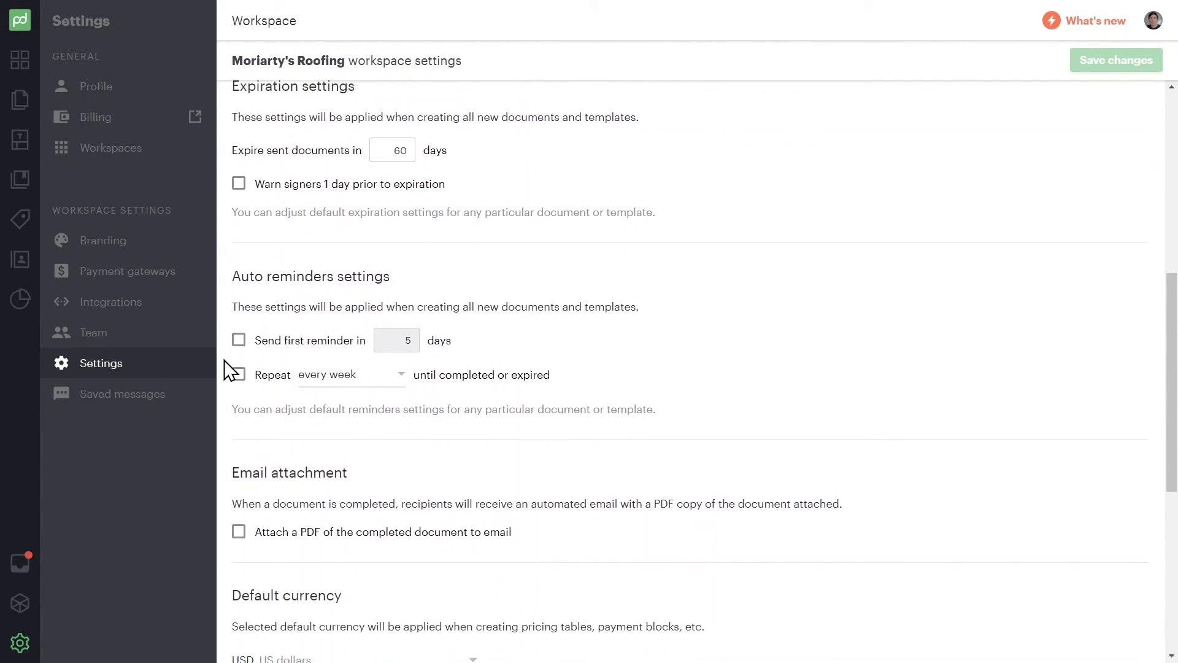
{"action": "scroll", "coordinate": [223, 360], "scroll_direction": "down", "scroll_amount": 4}
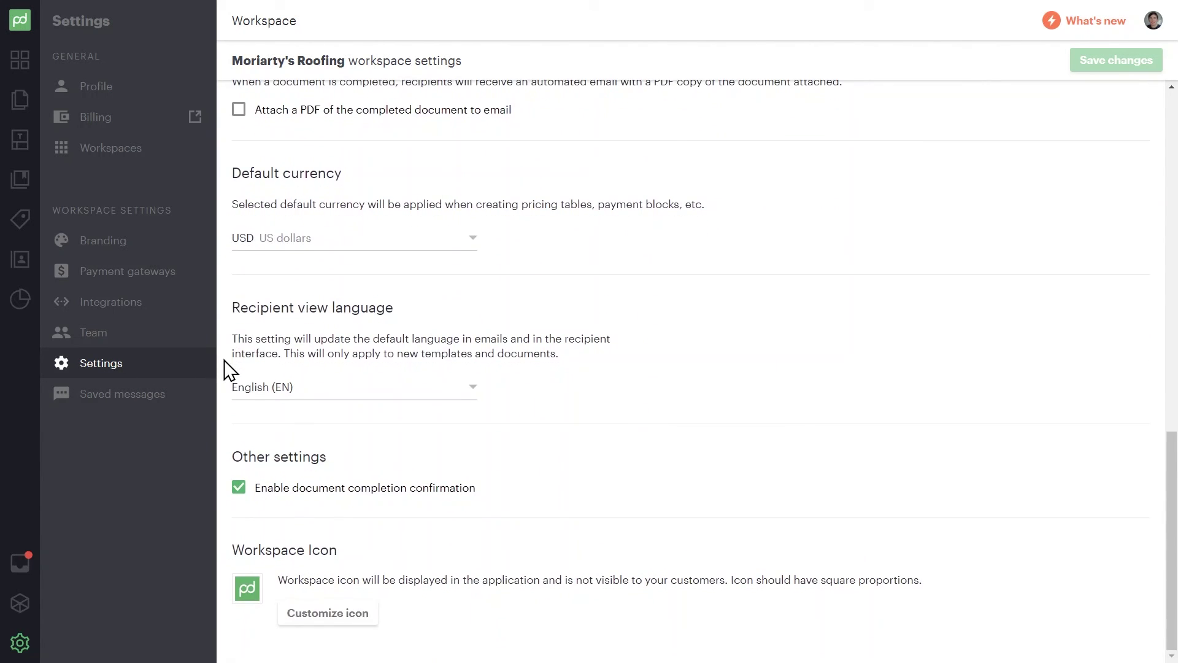
{"action": "left_click", "coordinate": [155, 399]}
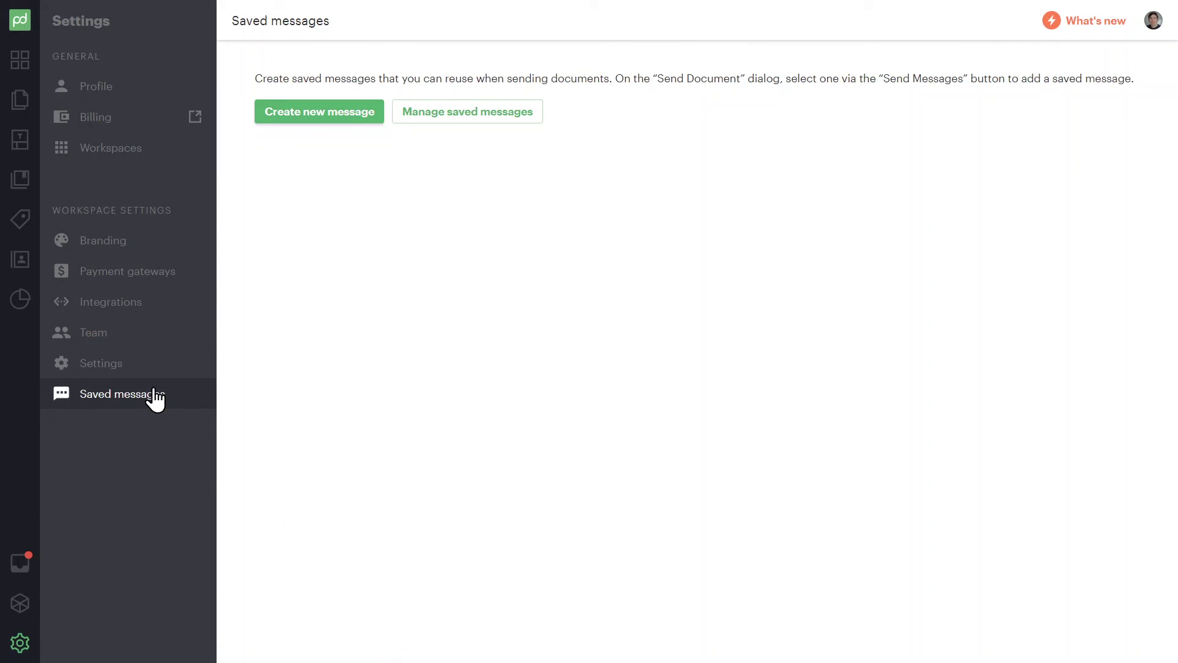